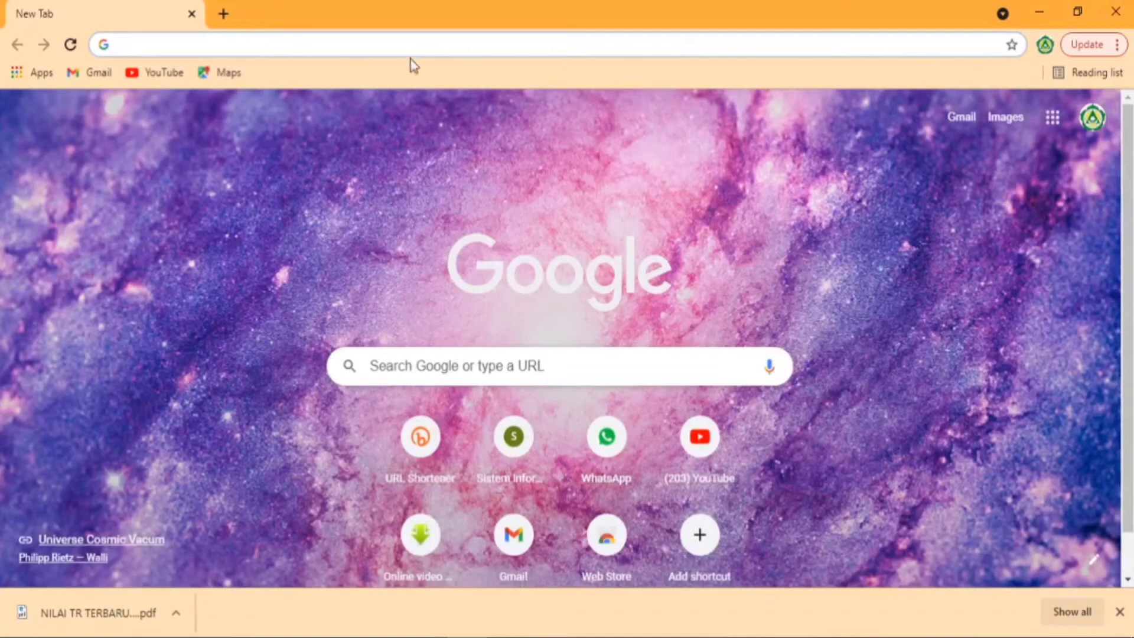
- Go to pln.co.id in Chrome to load the PLN portal
click(415, 45)
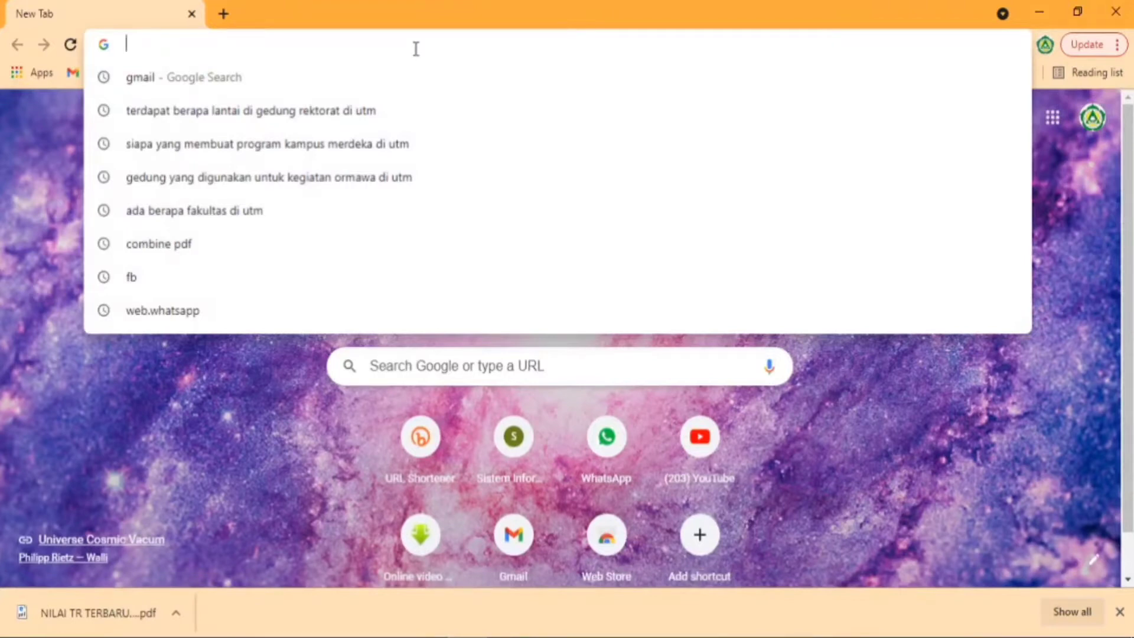
text(PL)
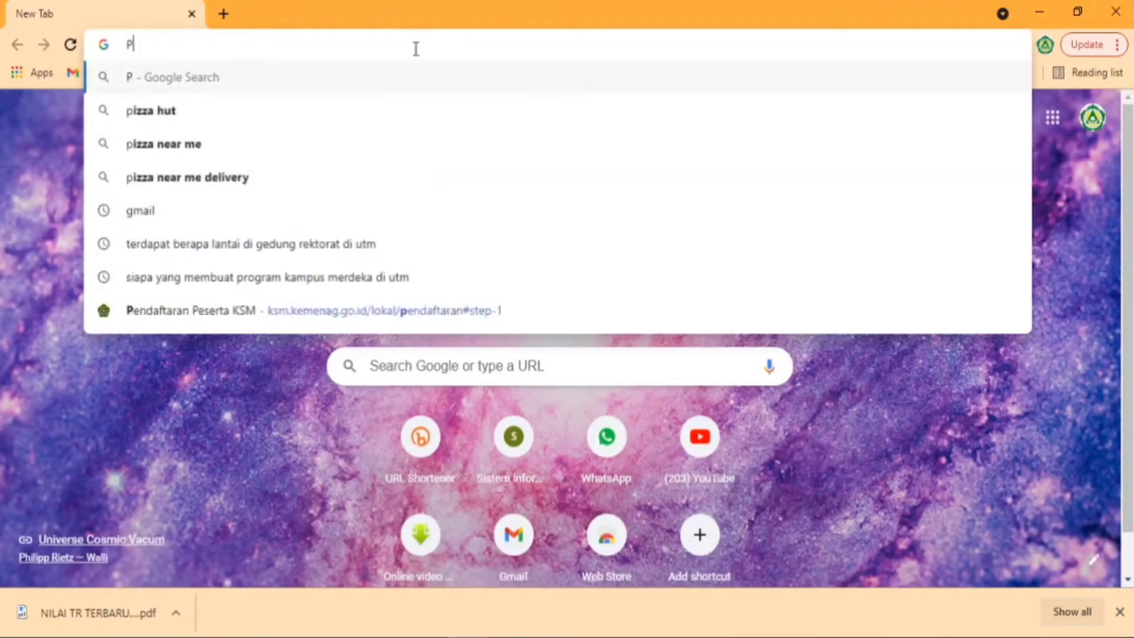
key(BackSpace)
key(BackSpace)
text(p)
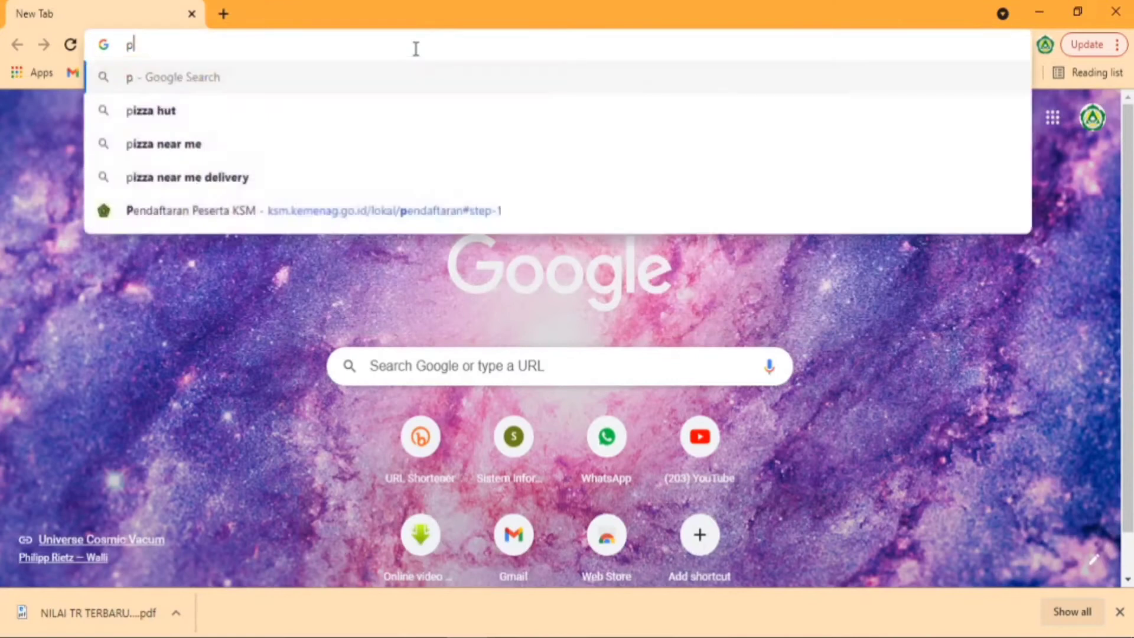
text(ln.)
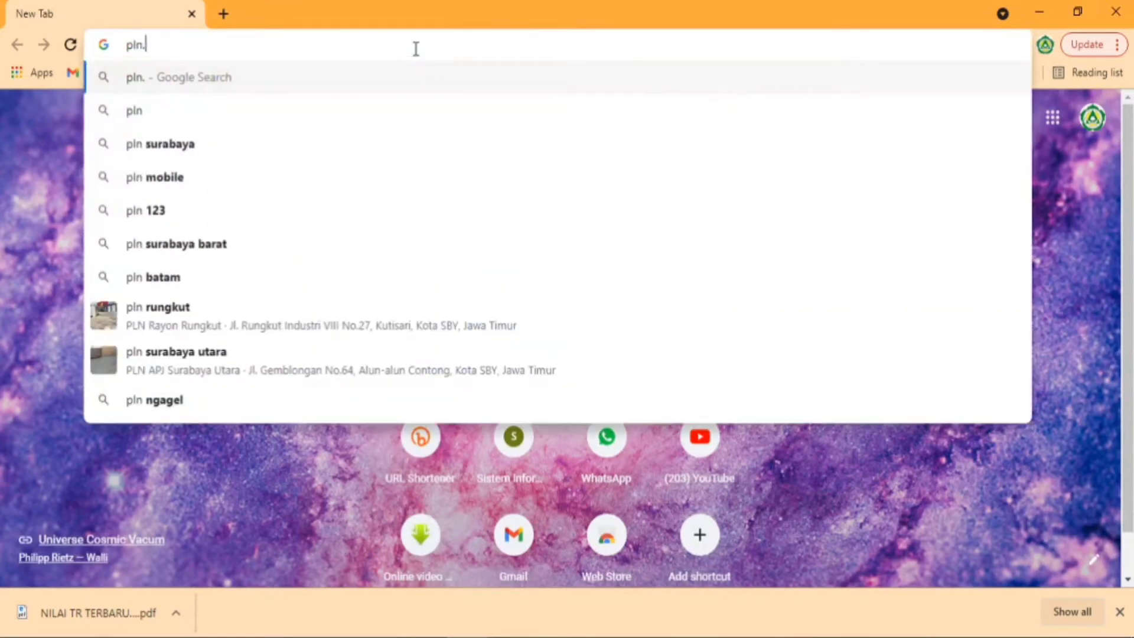
text(co.id)
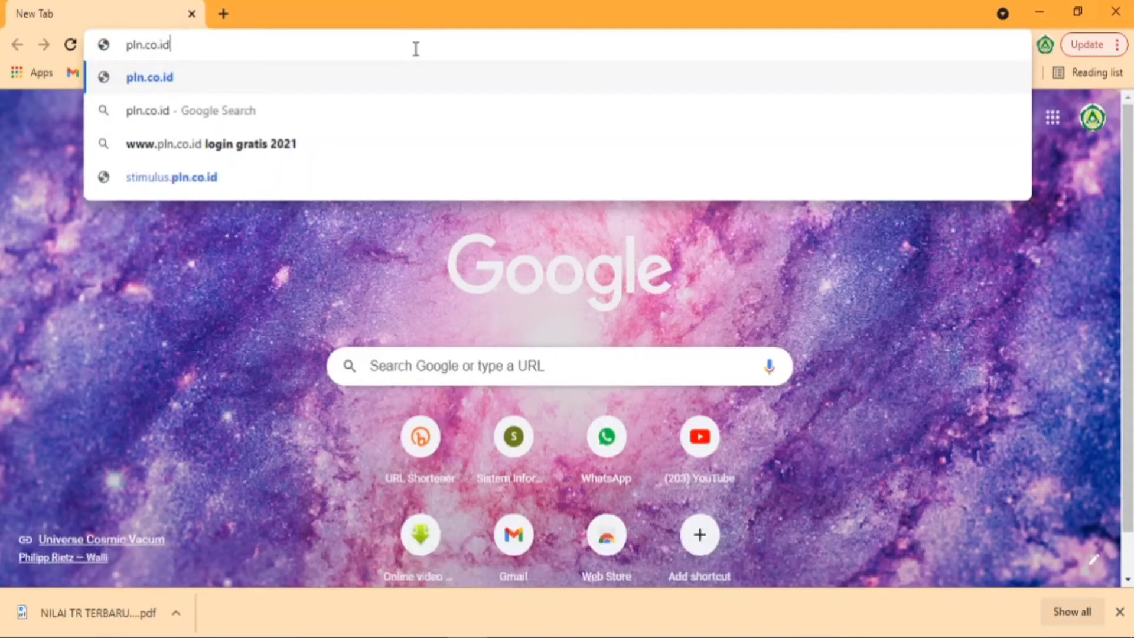
key(Return)
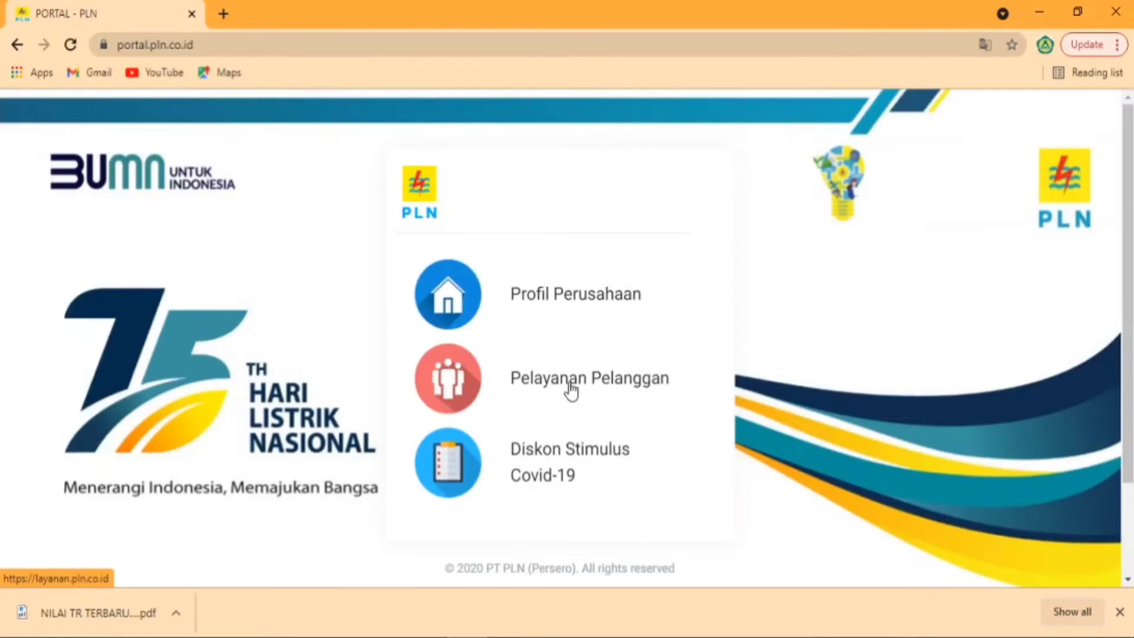
- Enter Pelayanan Pelanggan, dismiss the downloads bar and bring up the Permohonan menu
click(571, 390)
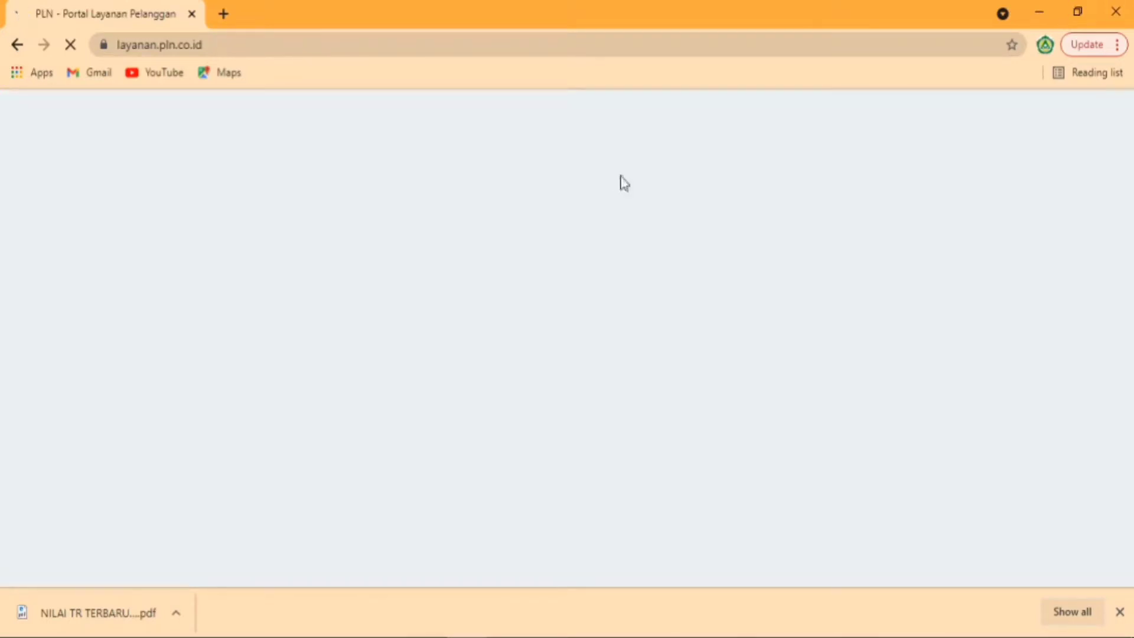
click(1119, 611)
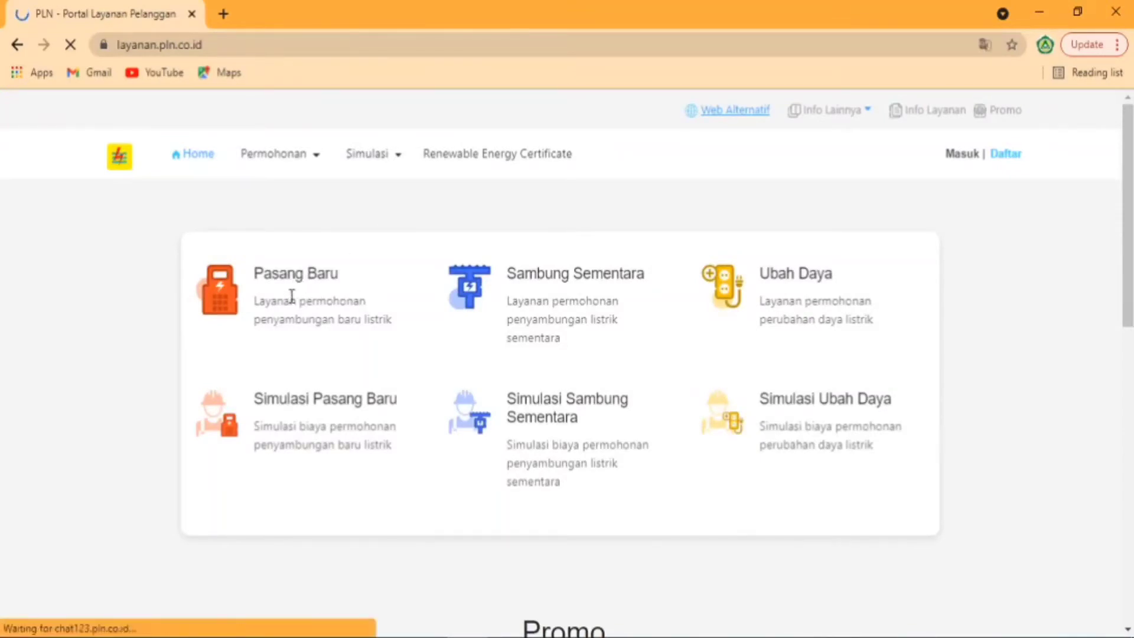
mouse_move(314, 162)
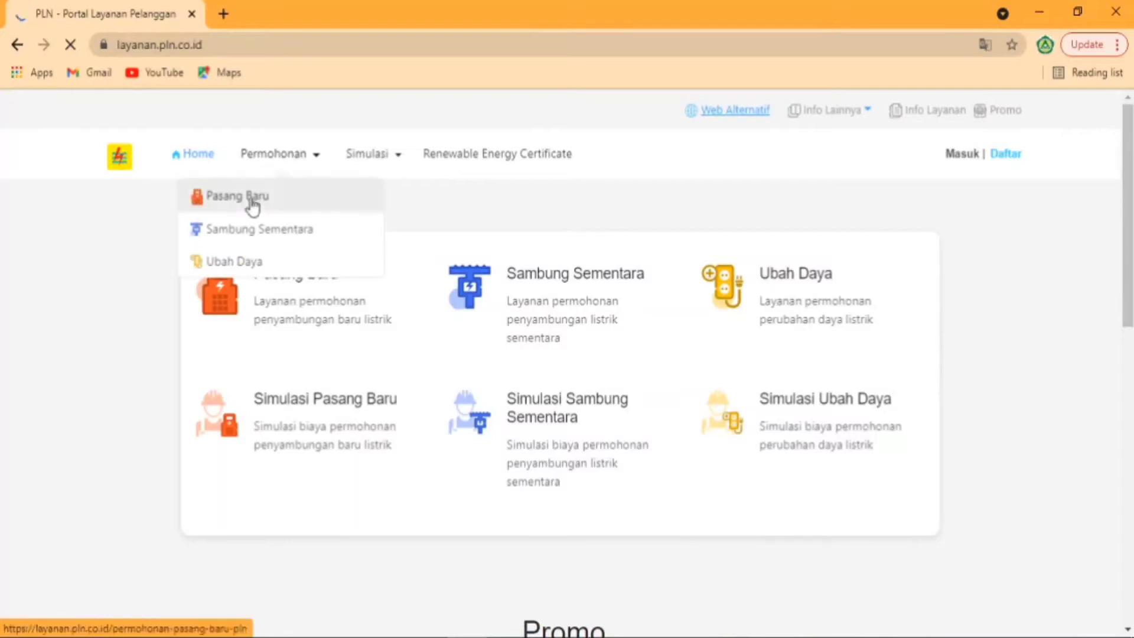
mouse_move(369, 155)
- Open Permohonan > Pasang Baru and read through the terms and conditions
click(236, 200)
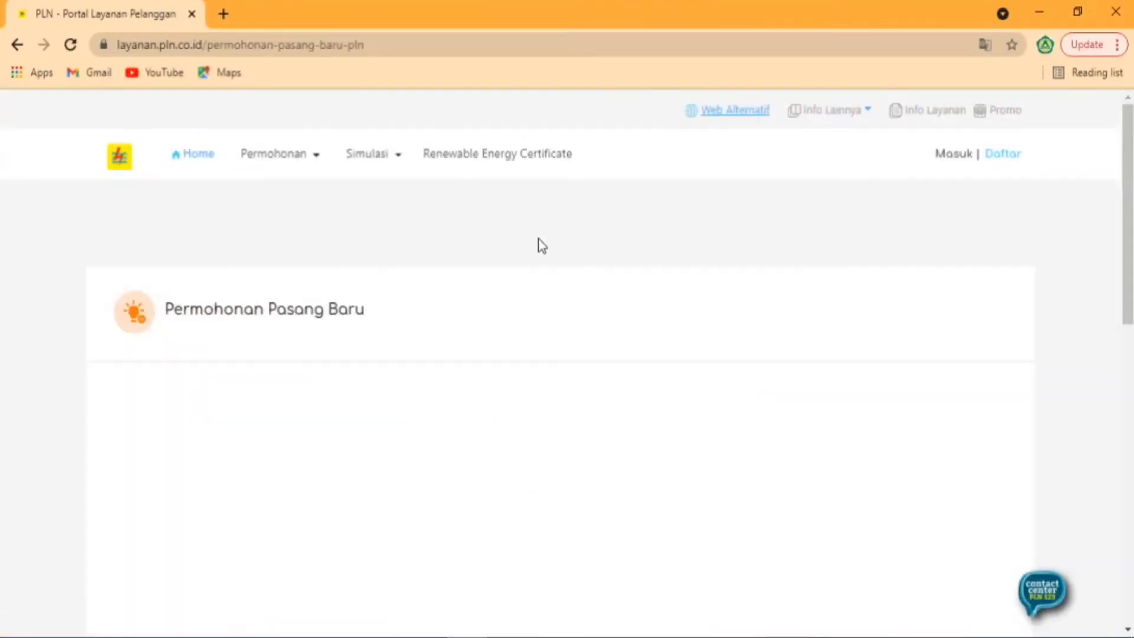
scroll(597, 227, down, 5)
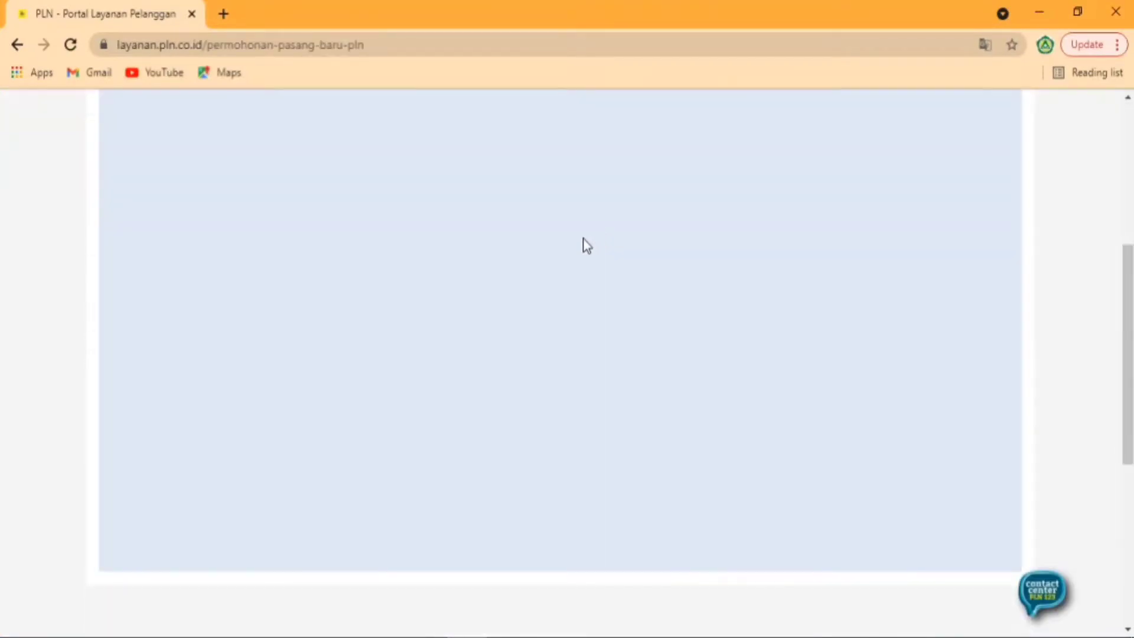
scroll(585, 240, up, 4)
scroll(586, 241, down, 6)
scroll(588, 240, up, 1)
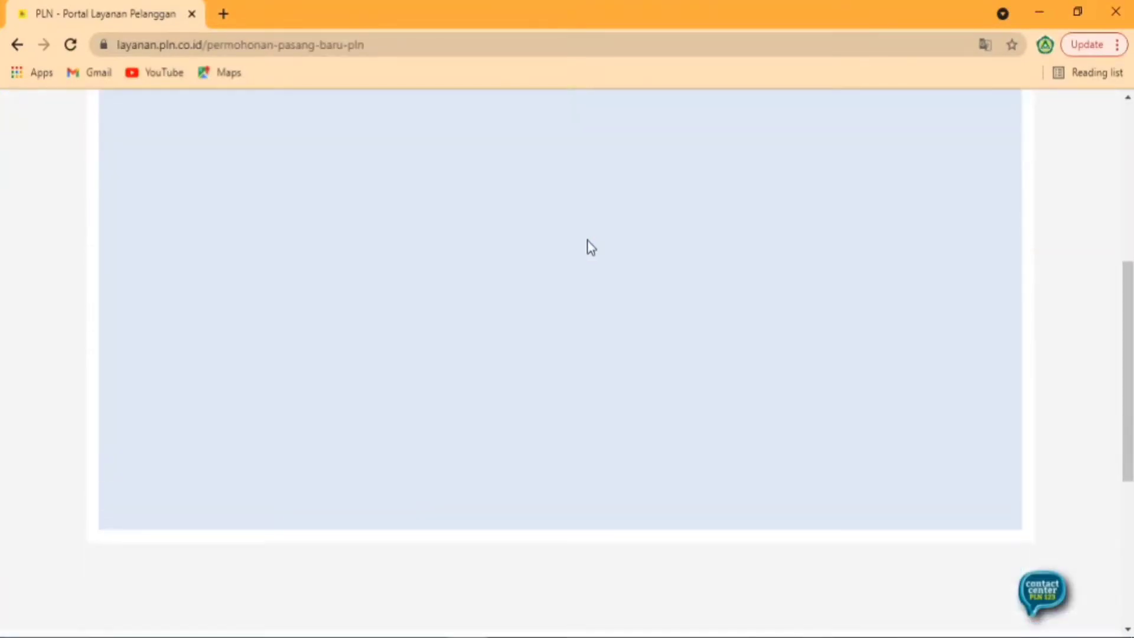
scroll(587, 241, up, 5)
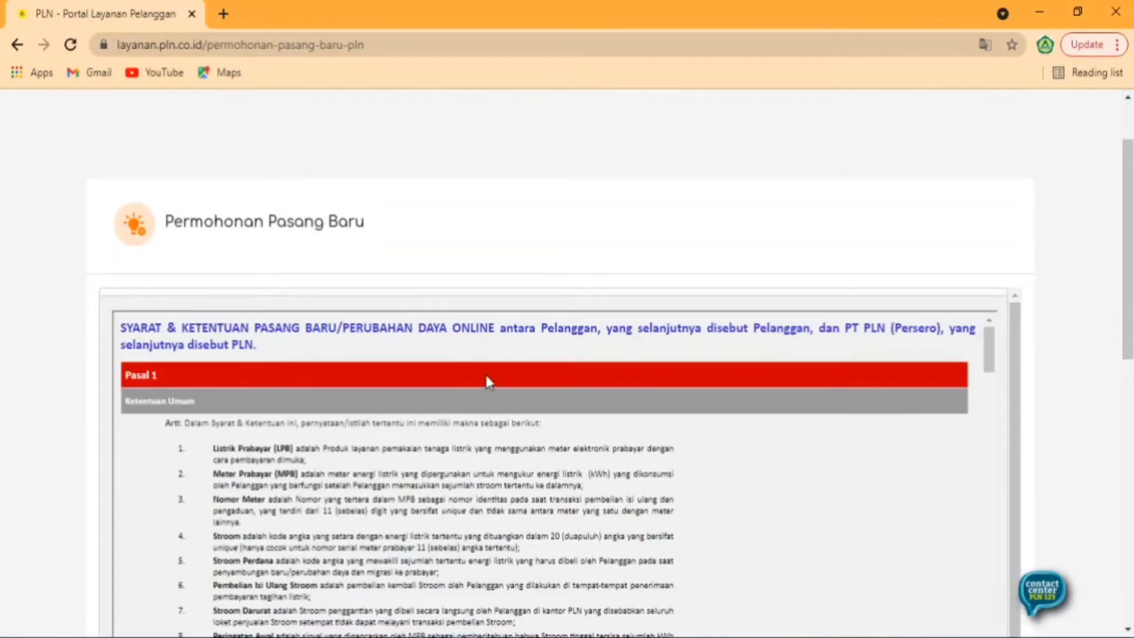
scroll(502, 366, down, 3)
scroll(513, 359, down, 6)
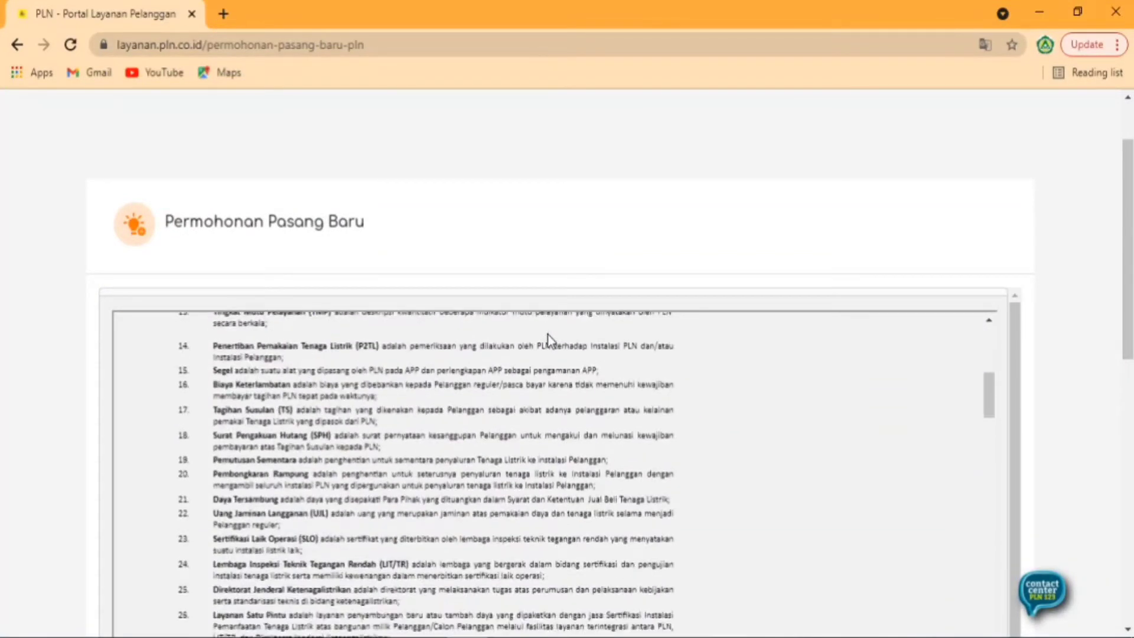
scroll(547, 335, down, 6)
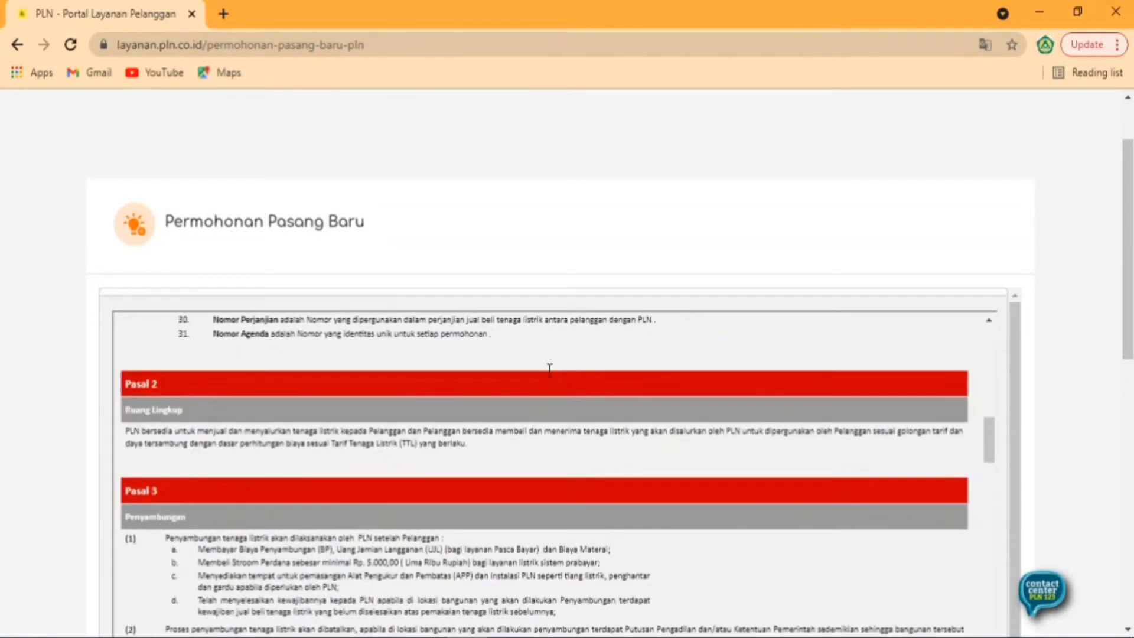
scroll(548, 370, down, 6)
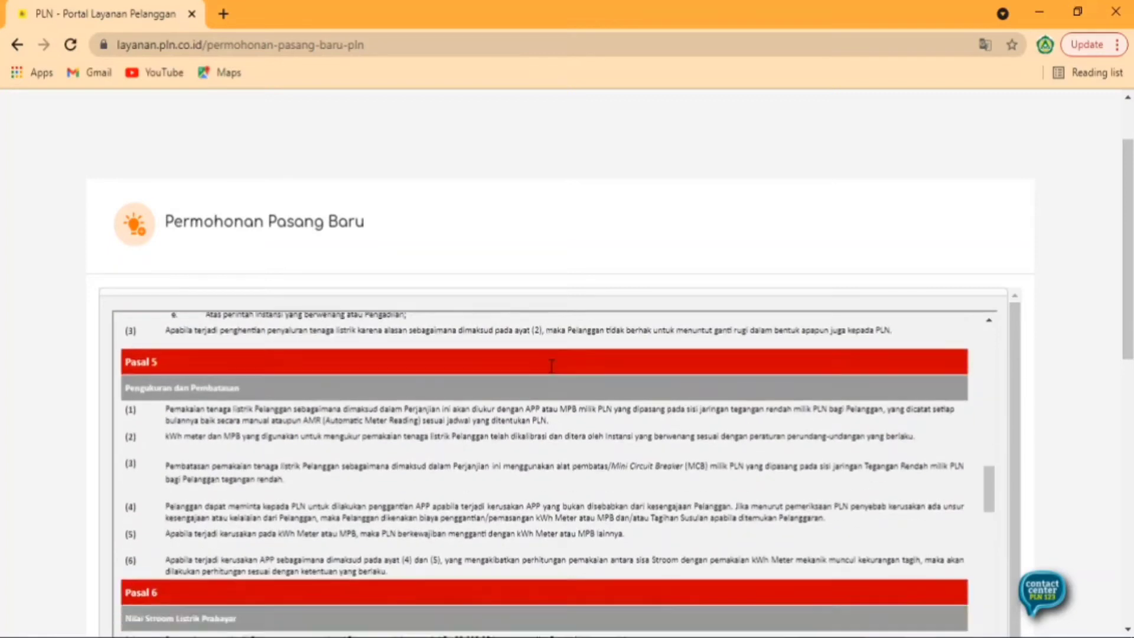
scroll(546, 363, down, 6)
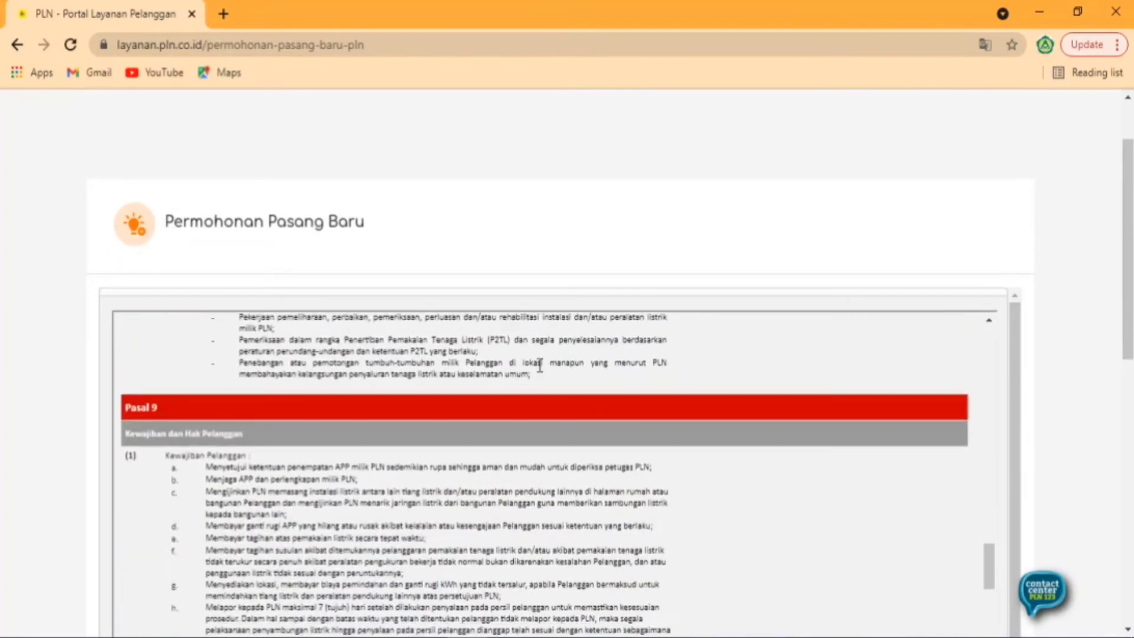
scroll(540, 371, down, 6)
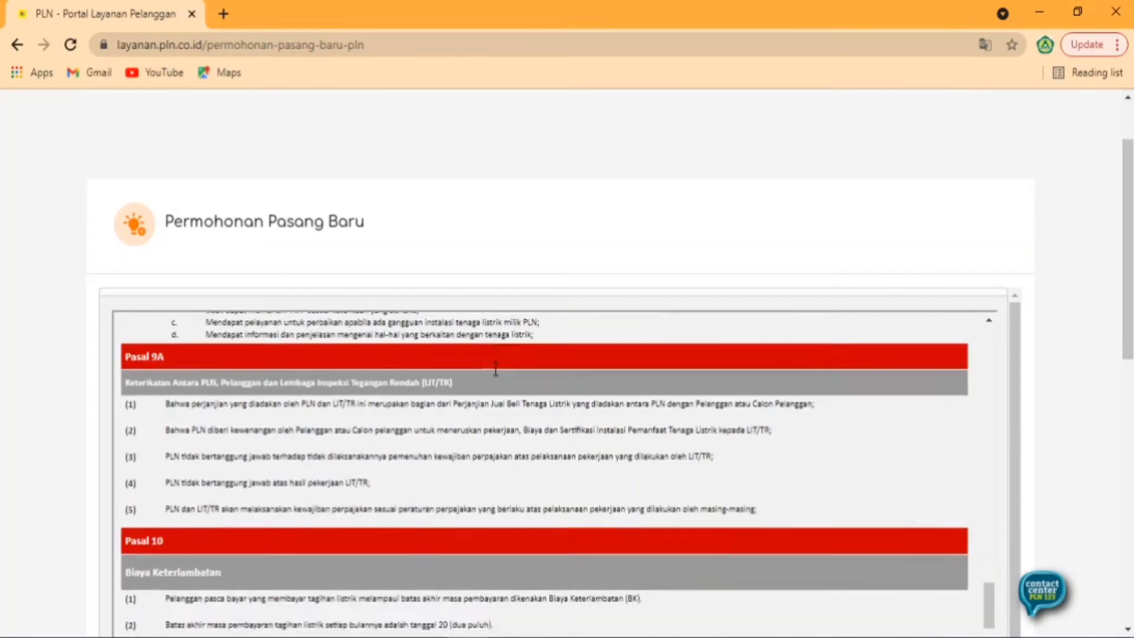
scroll(463, 426, down, 8)
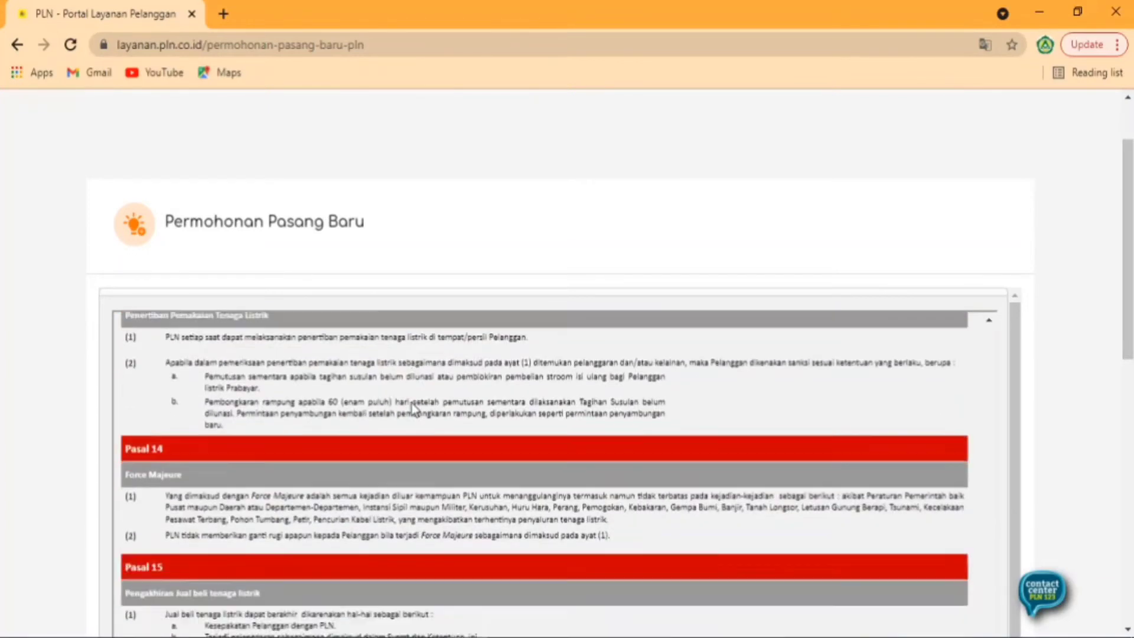
scroll(414, 407, down, 10)
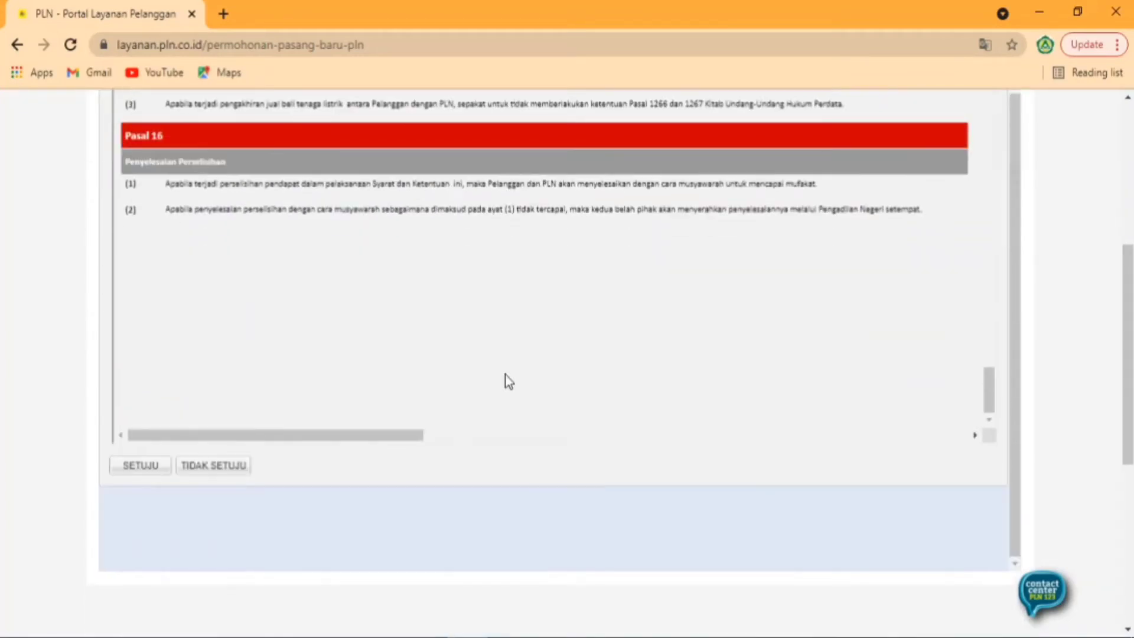
scroll(424, 307, down, 1)
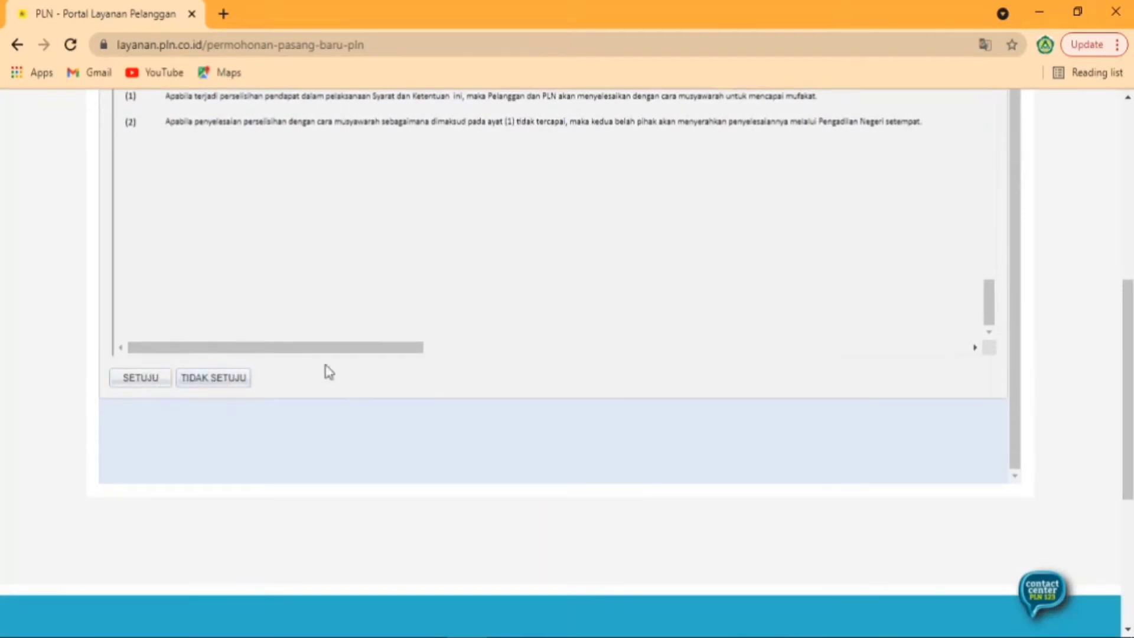
- Agree to the terms with SETUJU and acknowledge the Informasi notice
click(142, 381)
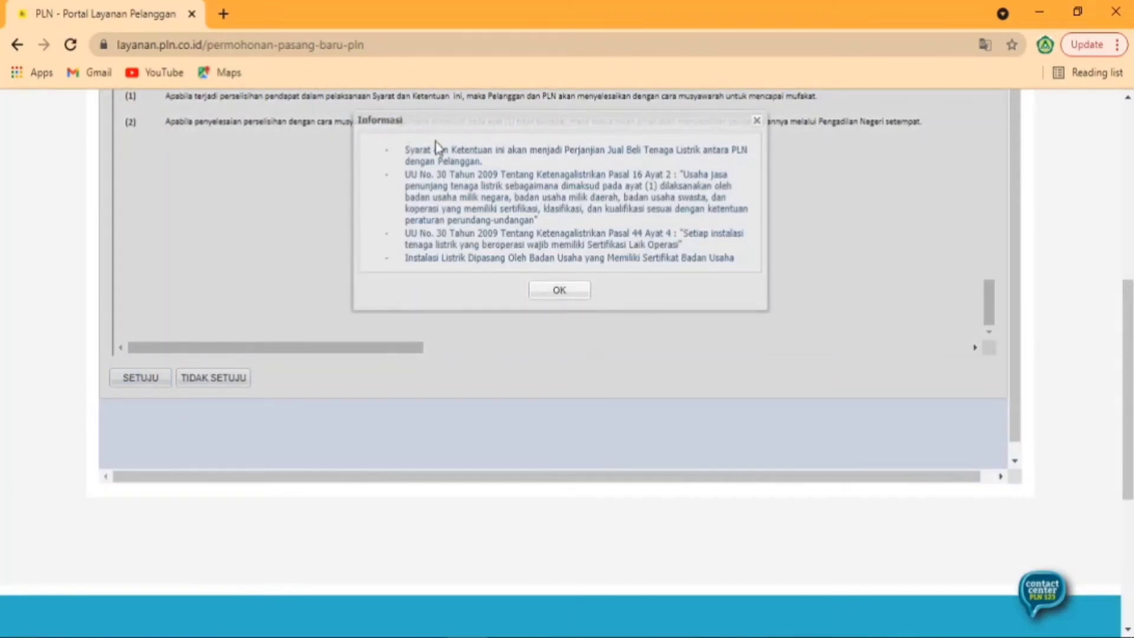
scroll(543, 189, down, 2)
scroll(621, 296, up, 4)
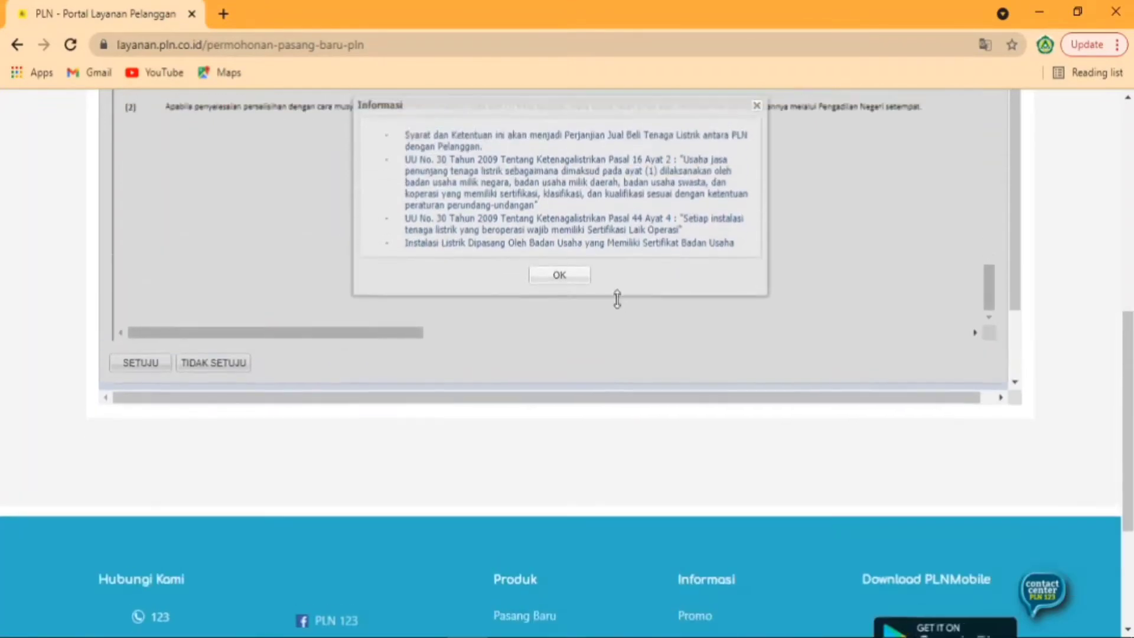
click(557, 354)
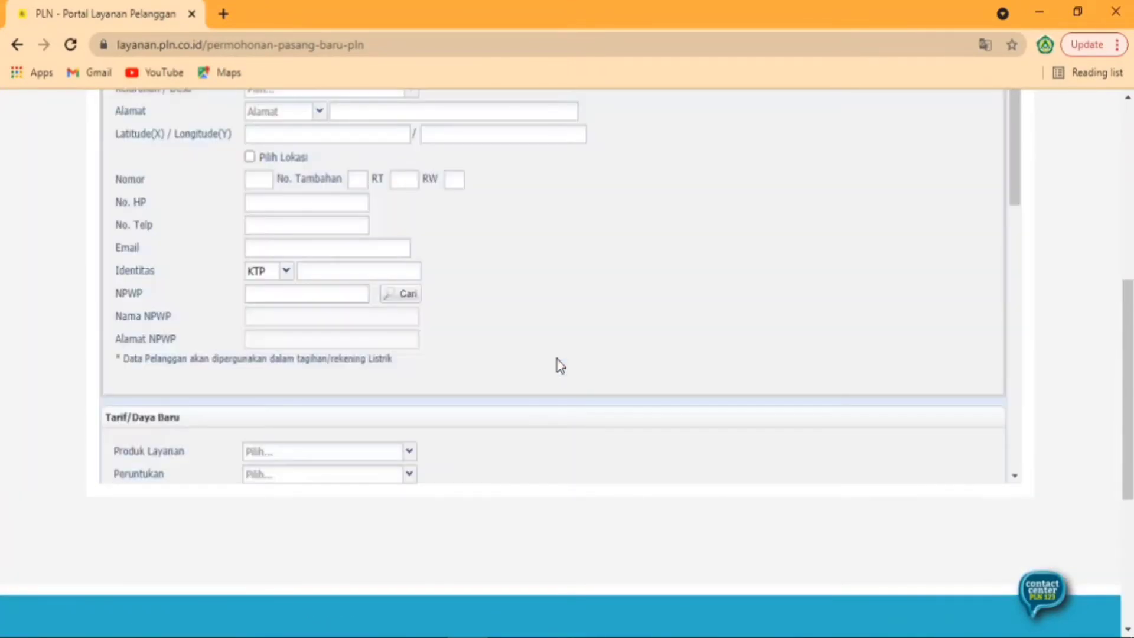
- Enter the customer's name, then set province JAWA TIMUR and regency KAB. BANGKALAN
scroll(544, 301, up, 6)
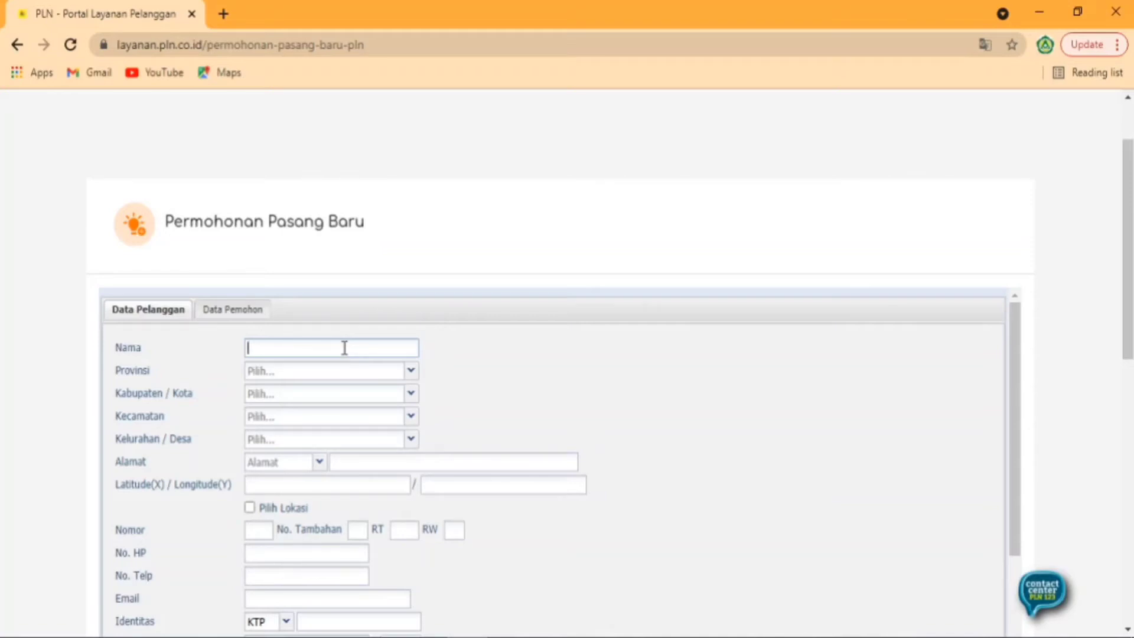
click(360, 372)
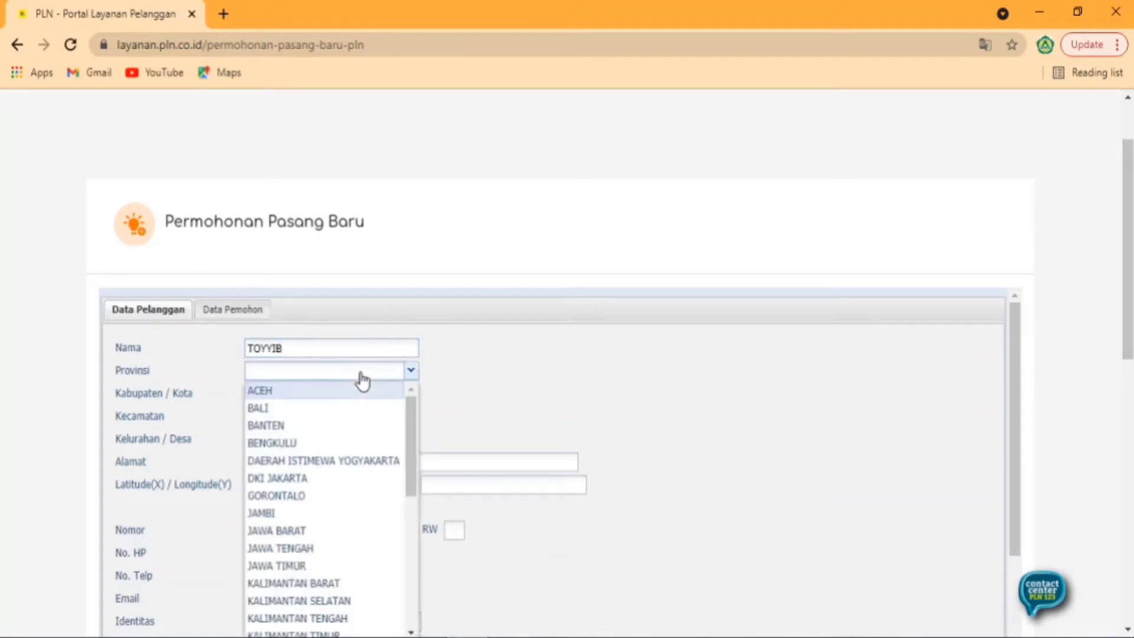
click(309, 567)
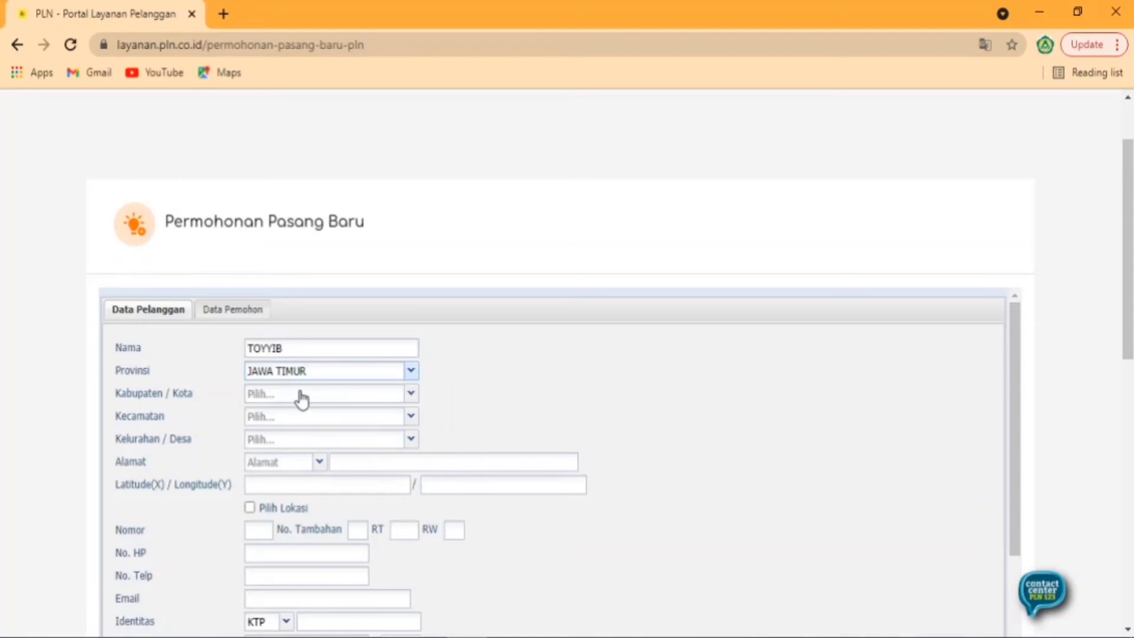
click(301, 394)
click(313, 413)
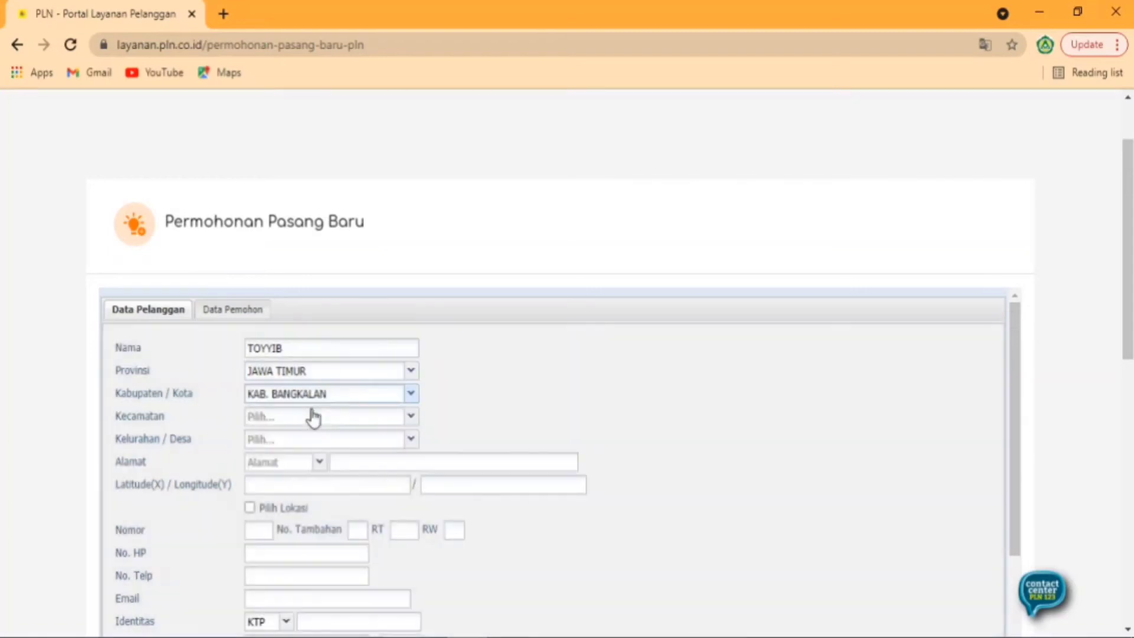
- Set district GEGER, village LERPAK and address type DUSUN
click(311, 420)
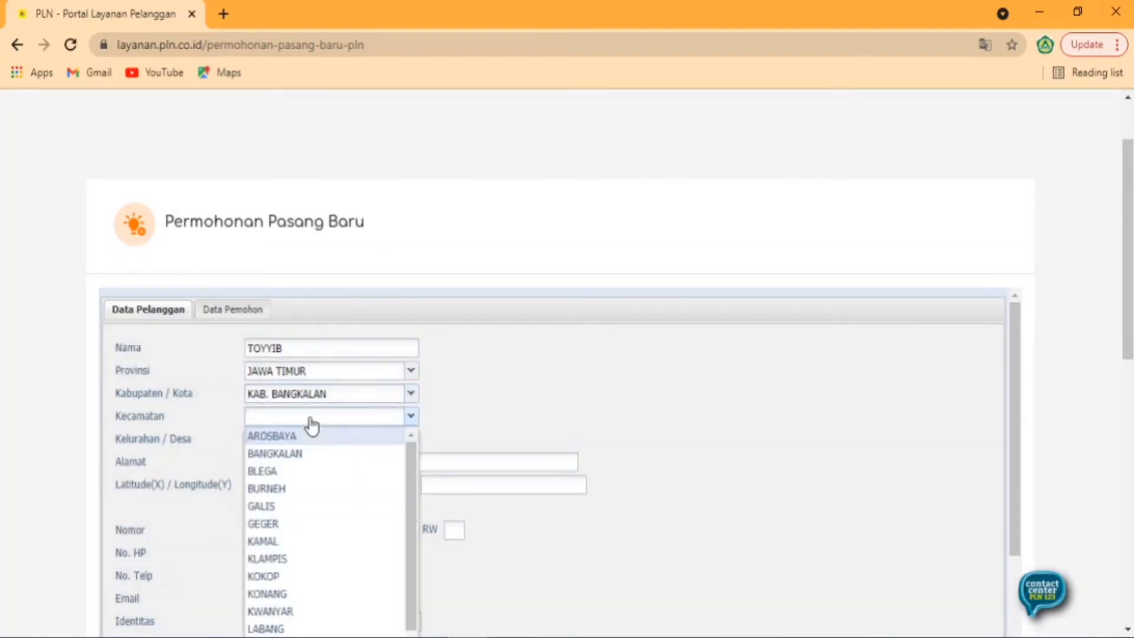
click(282, 525)
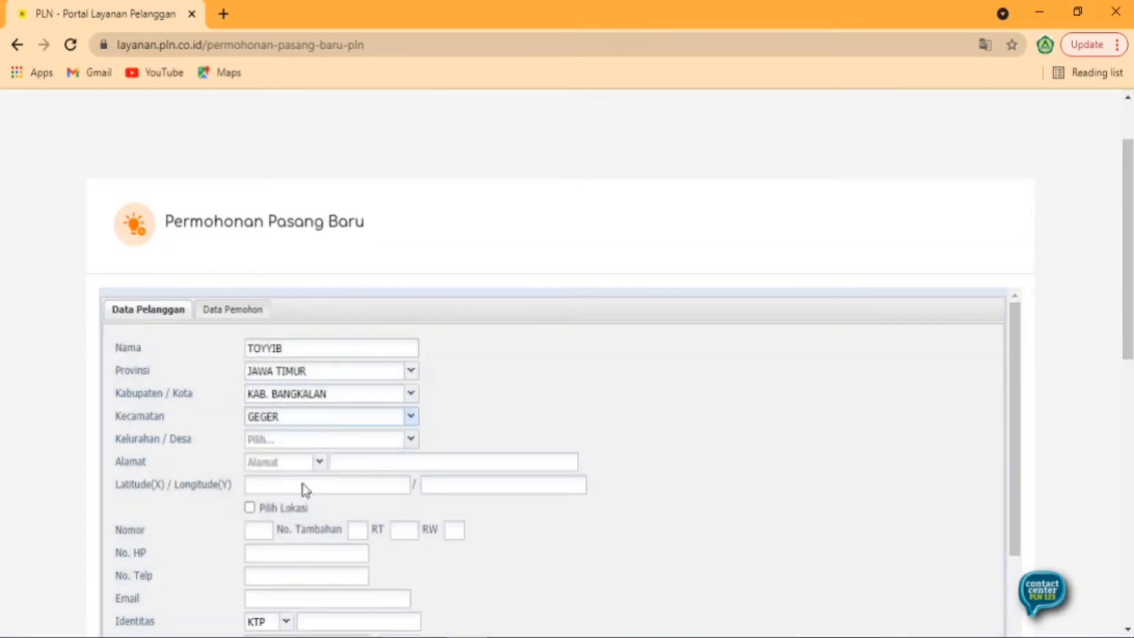
click(343, 440)
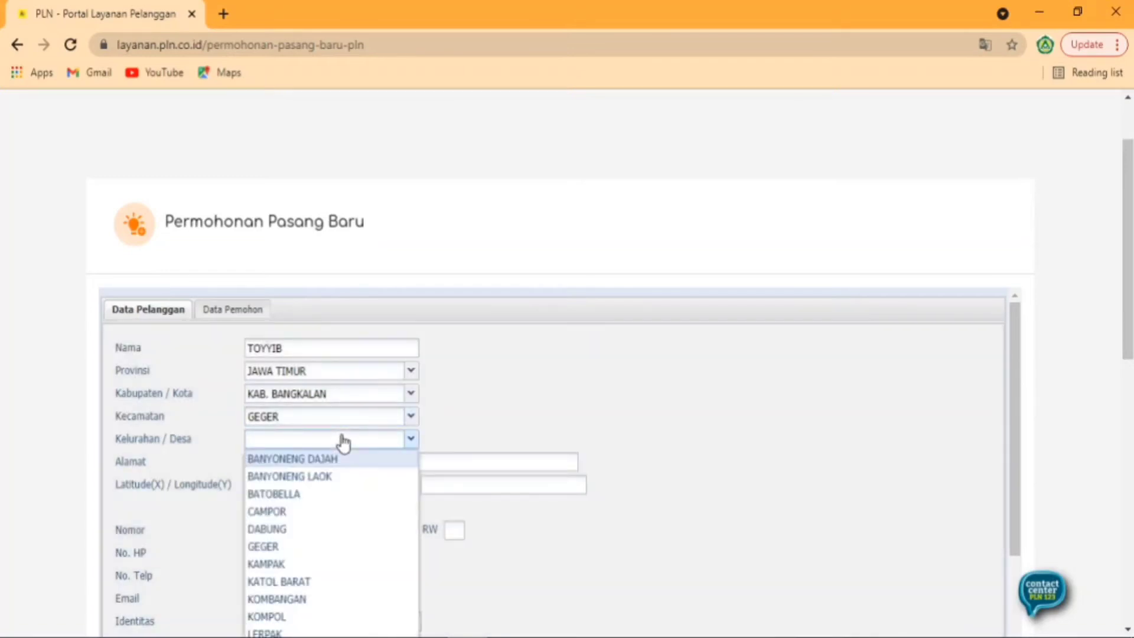
scroll(295, 567, down, 2)
click(294, 543)
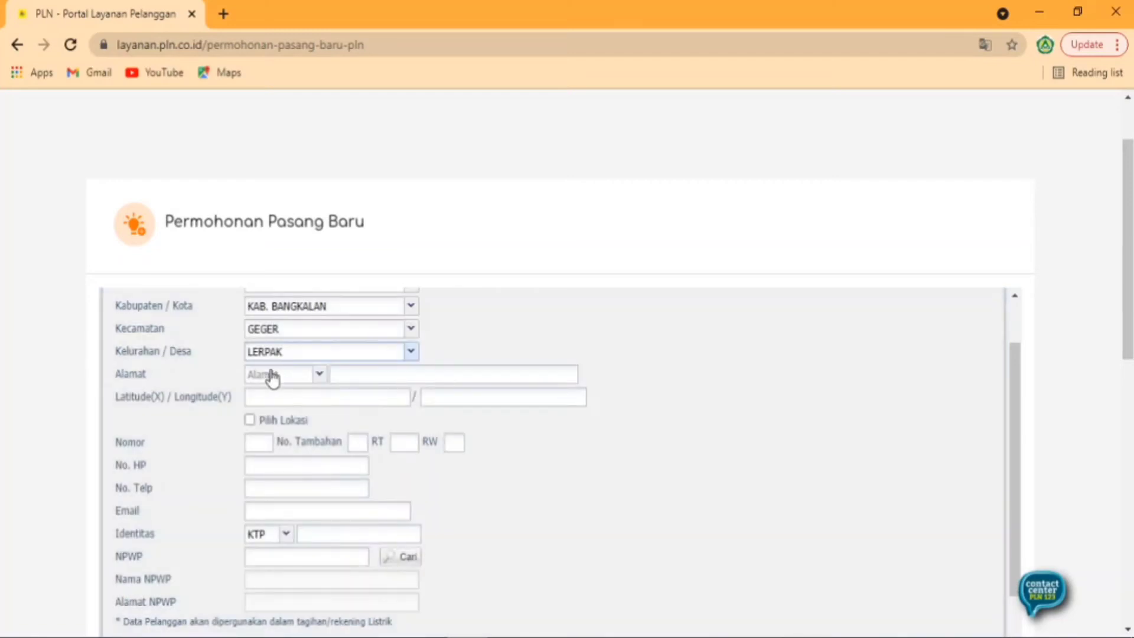
click(272, 376)
click(286, 409)
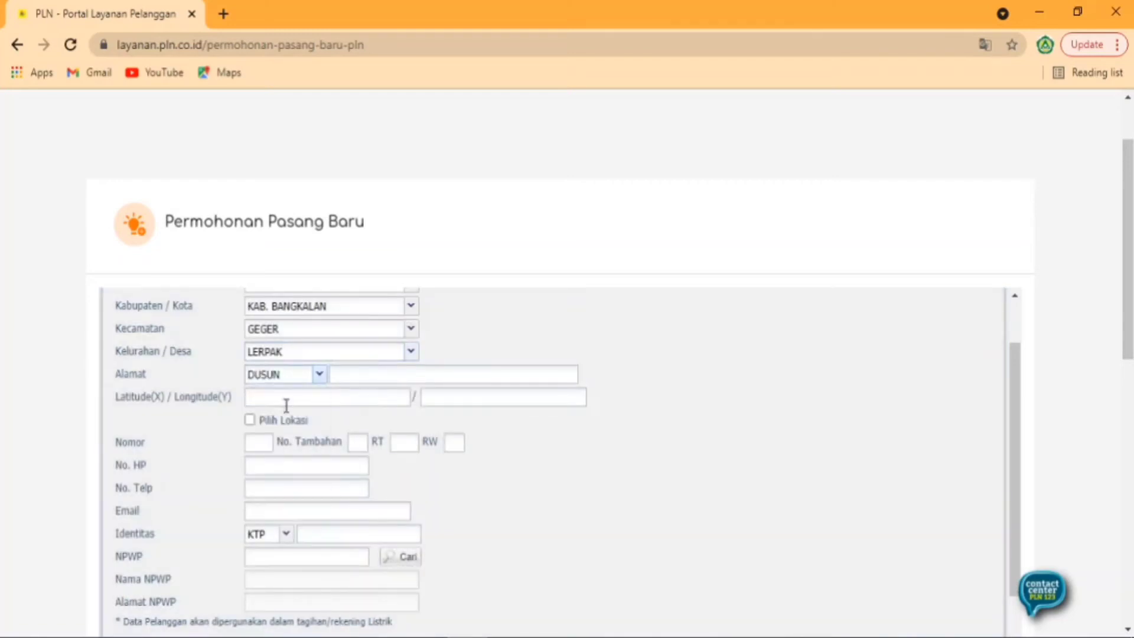
click(384, 371)
- Enter address DSN. ROGANG with 0 for latitude, longitude, Nomor, No. Tambahan and RT
text(DSN. ROGANG)
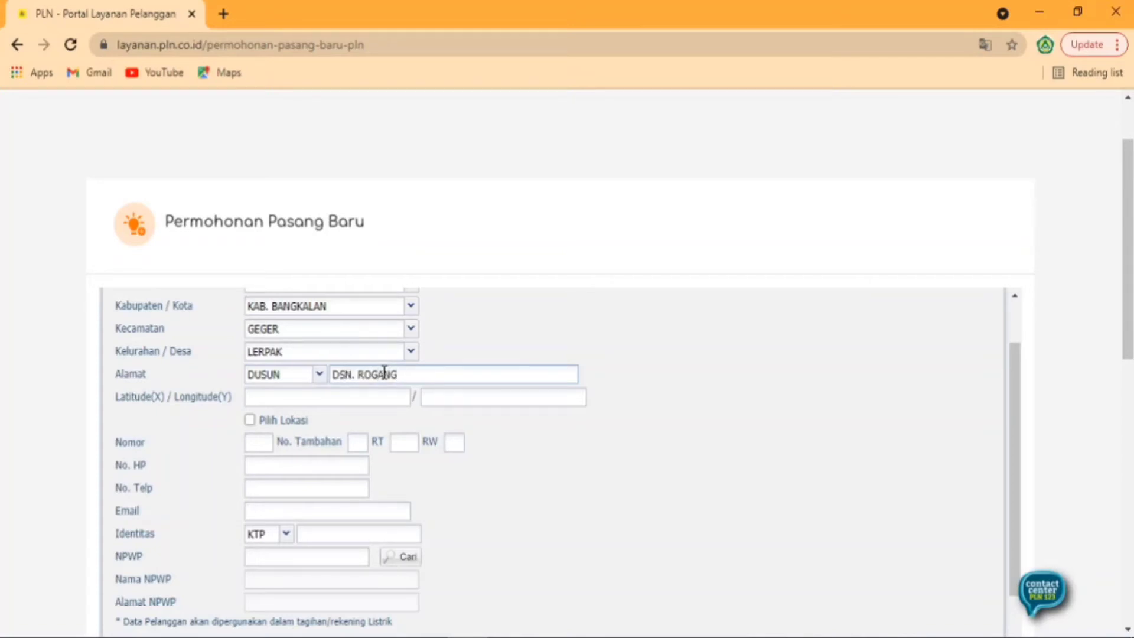
scroll(341, 378, down, 3)
click(326, 397)
text(0)
click(476, 396)
text(0)
click(266, 448)
text(0)
click(365, 442)
text(0)
click(414, 442)
text(0)
- Fill in the customer's mobile number, landline number and e-mail address
click(308, 466)
text(0)
click(296, 490)
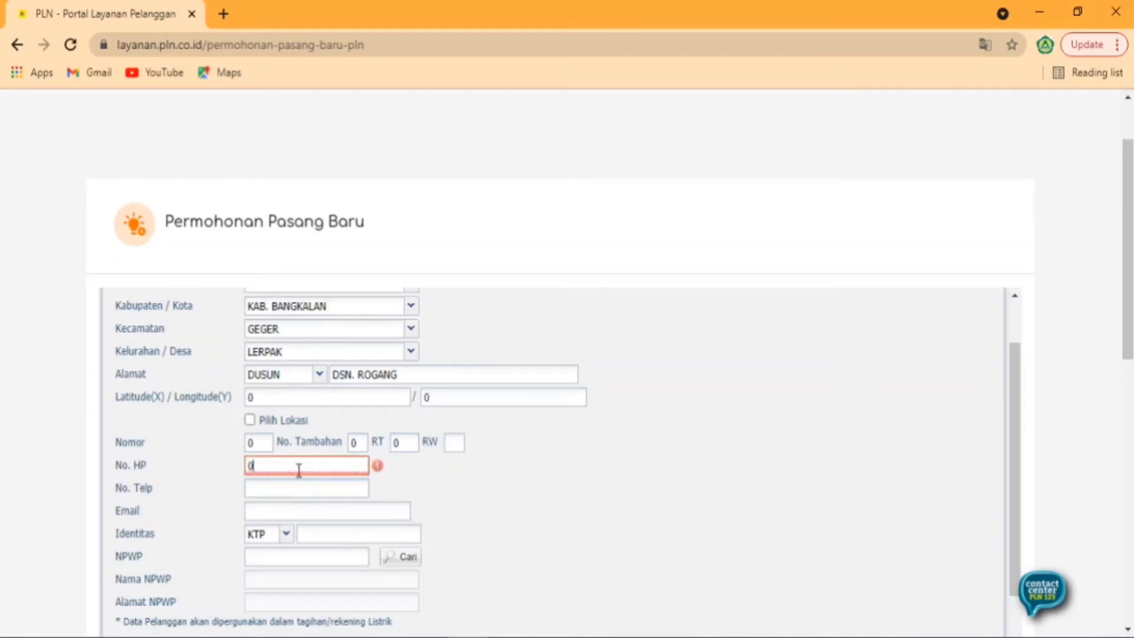
click(274, 485)
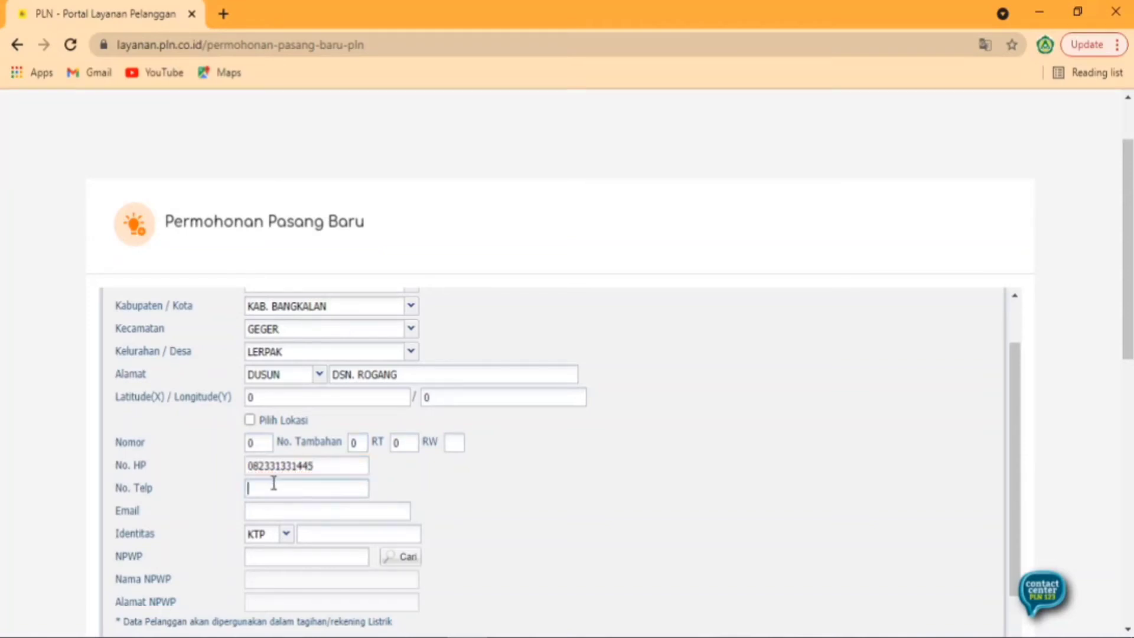
click(324, 513)
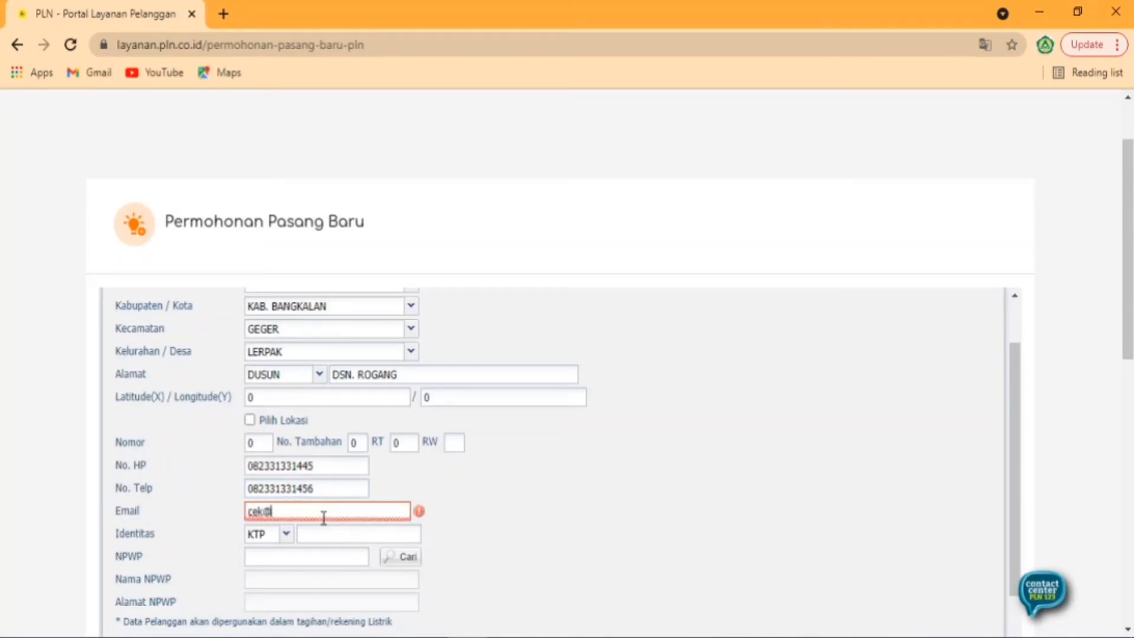
- Enter the customer's KTP identity number and a fifteen-zero NPWP number
scroll(366, 491, down, 2)
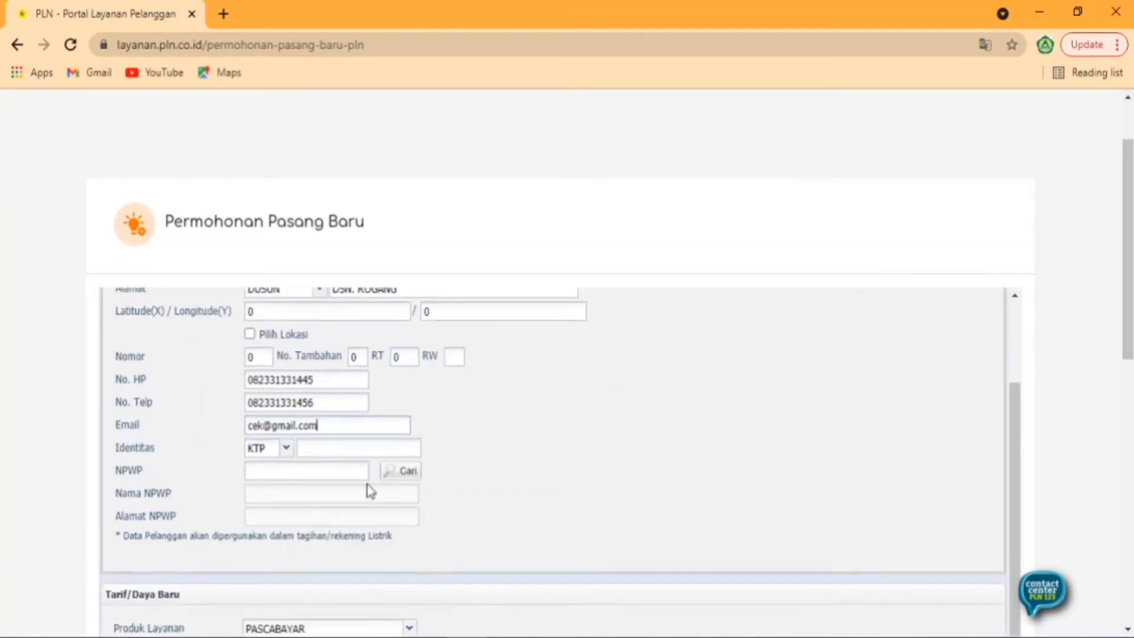
click(359, 452)
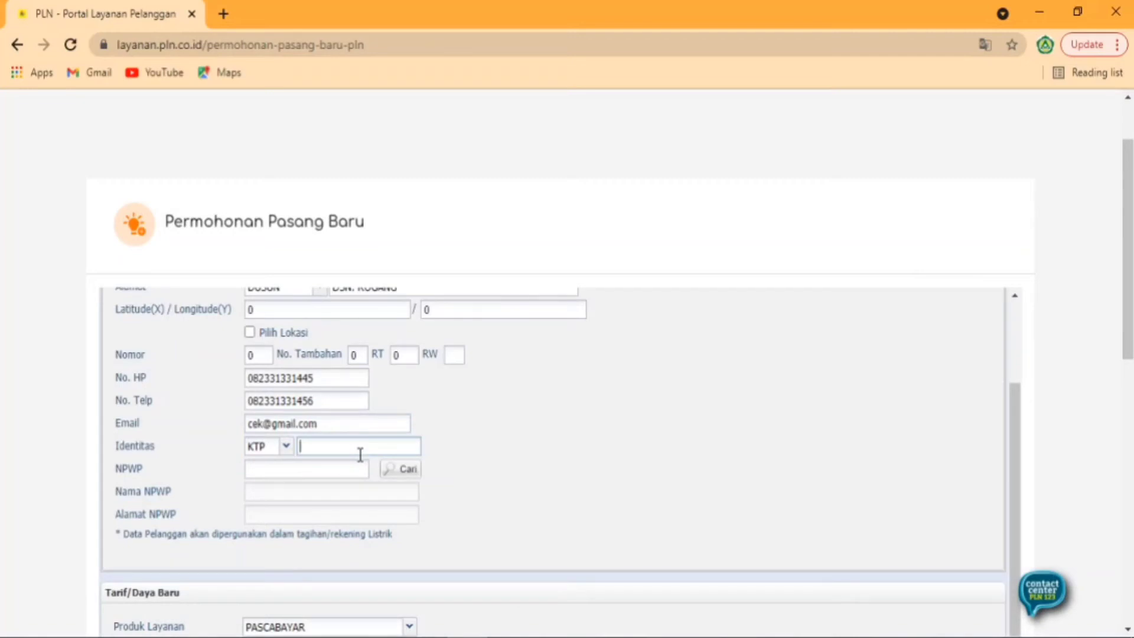
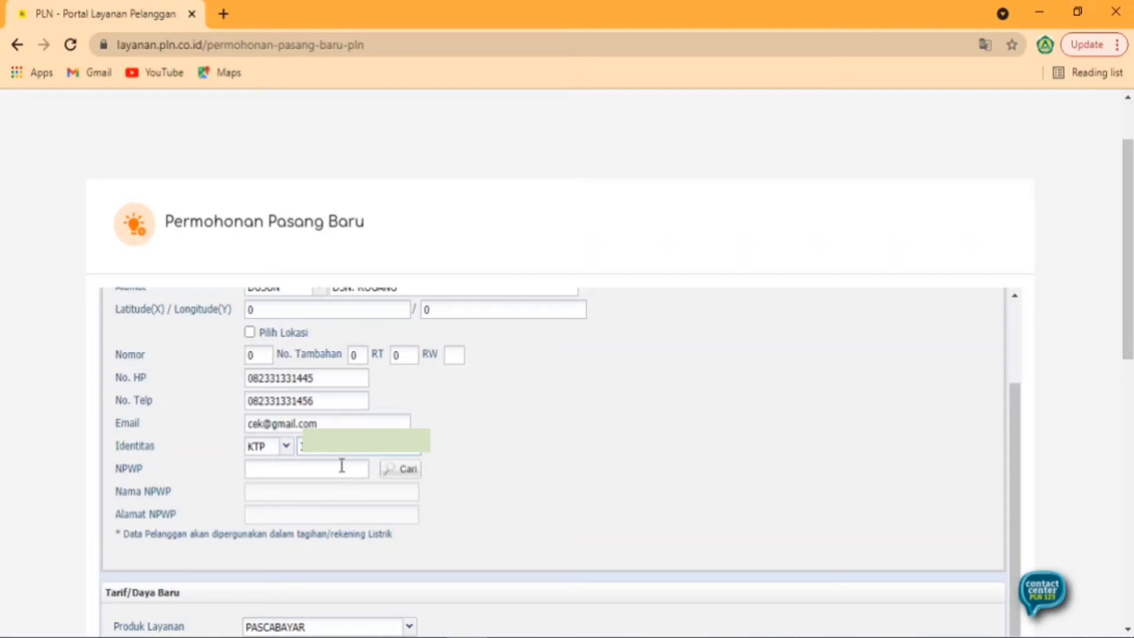
click(341, 467)
text(000000)
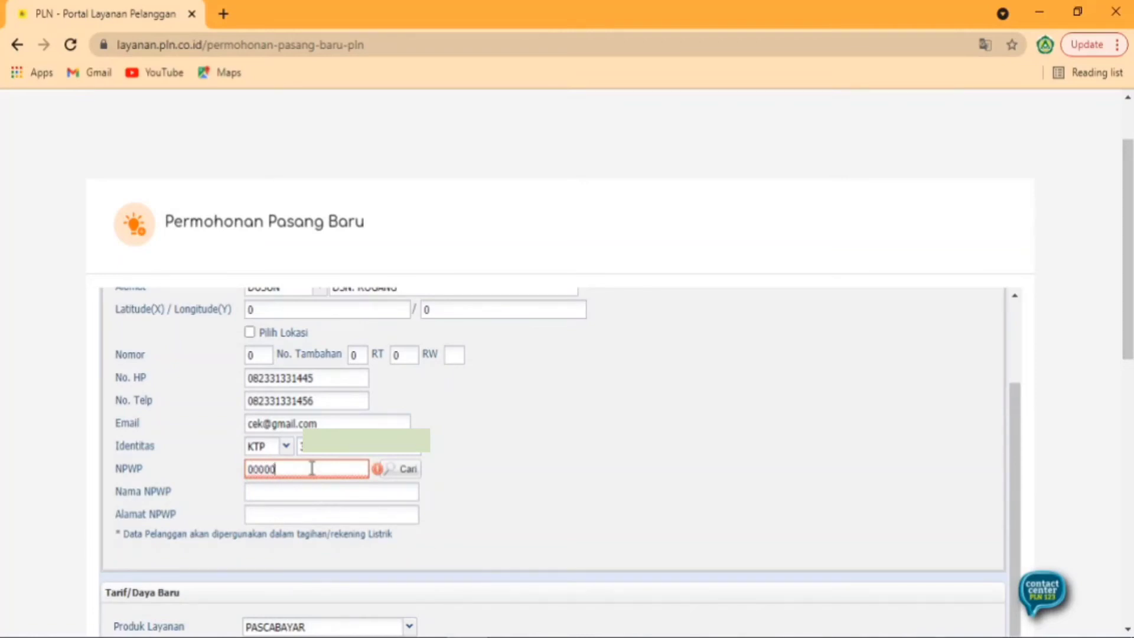
text(000000000)
scroll(362, 486, down, 2)
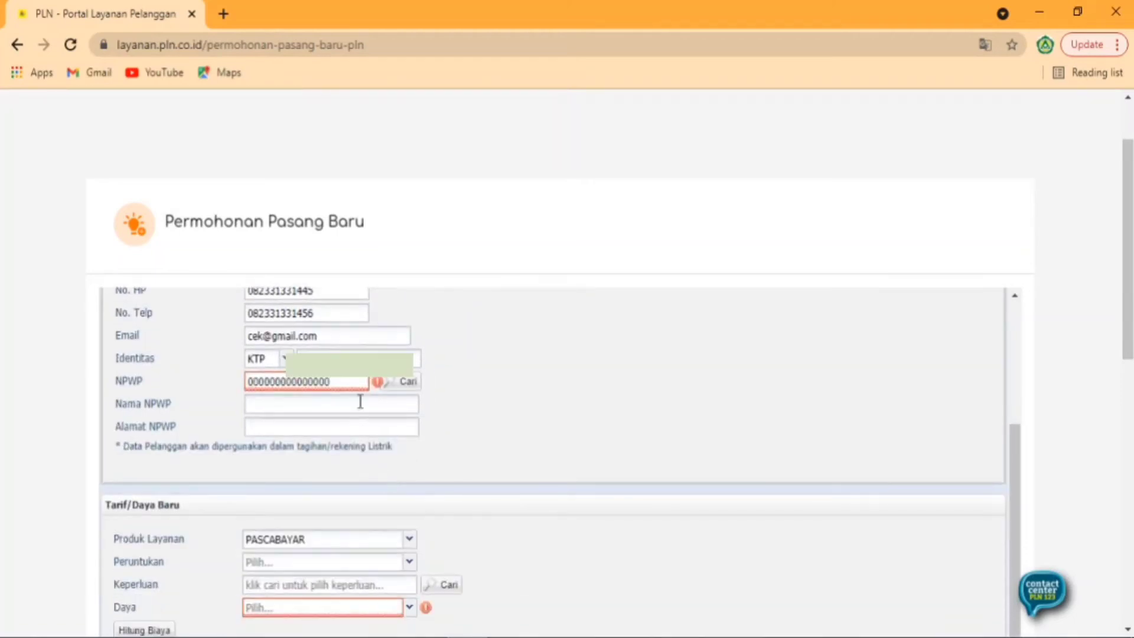
click(367, 407)
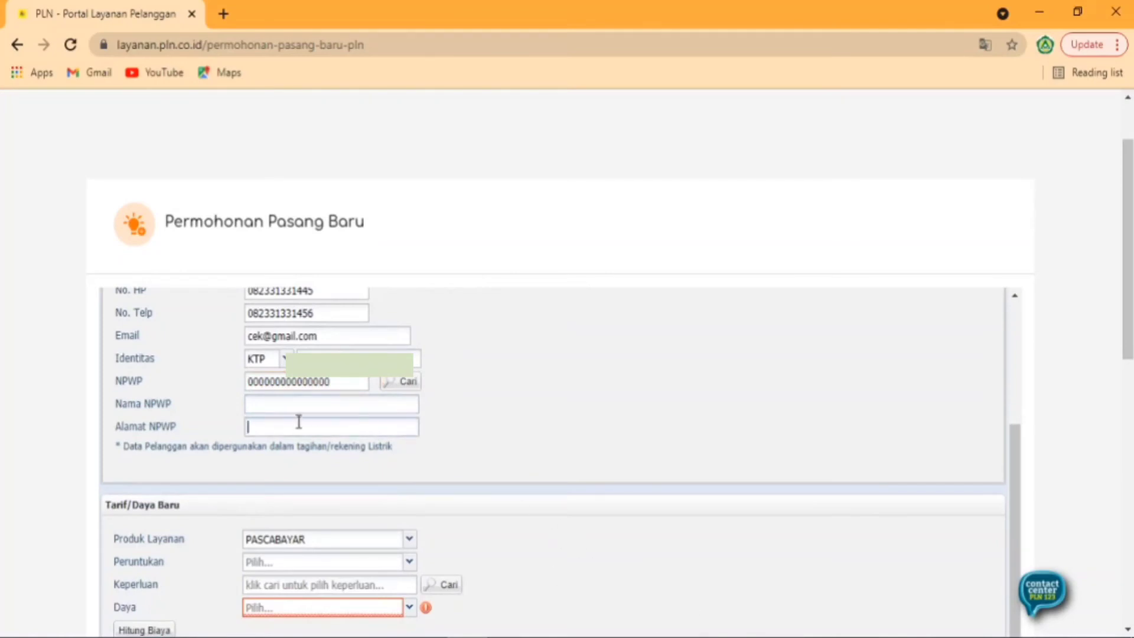
scroll(299, 421, down, 2)
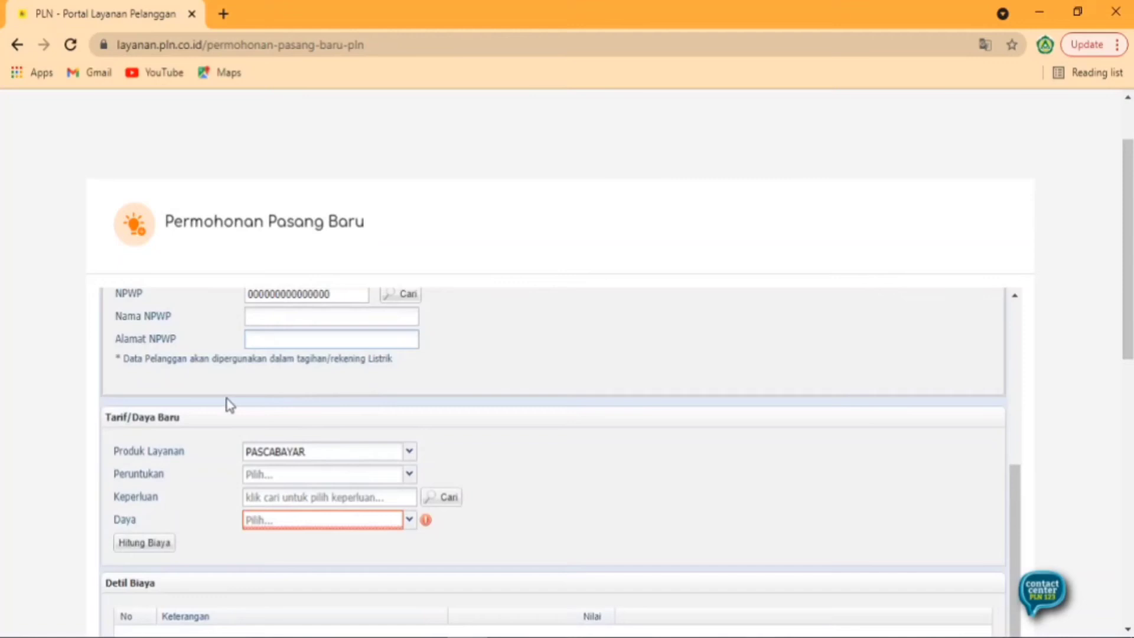
- Choose PASCABAYAR product and RUMAH TANGGA usage, accepting the Perhatian tariff warning
scroll(231, 405, down, 2)
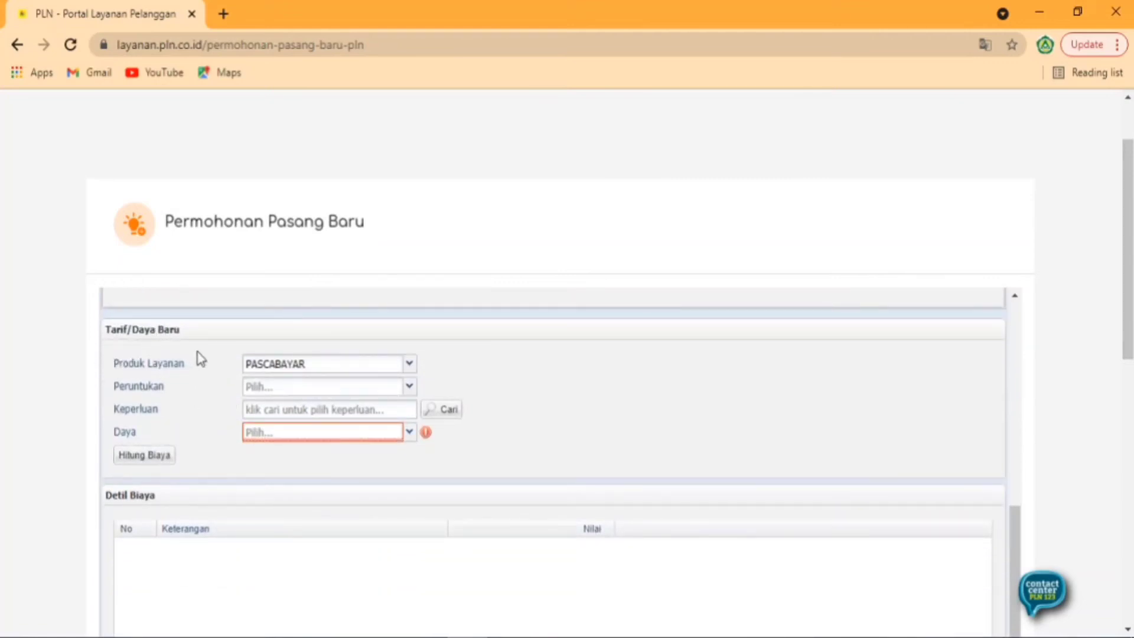
click(310, 371)
click(316, 385)
click(297, 390)
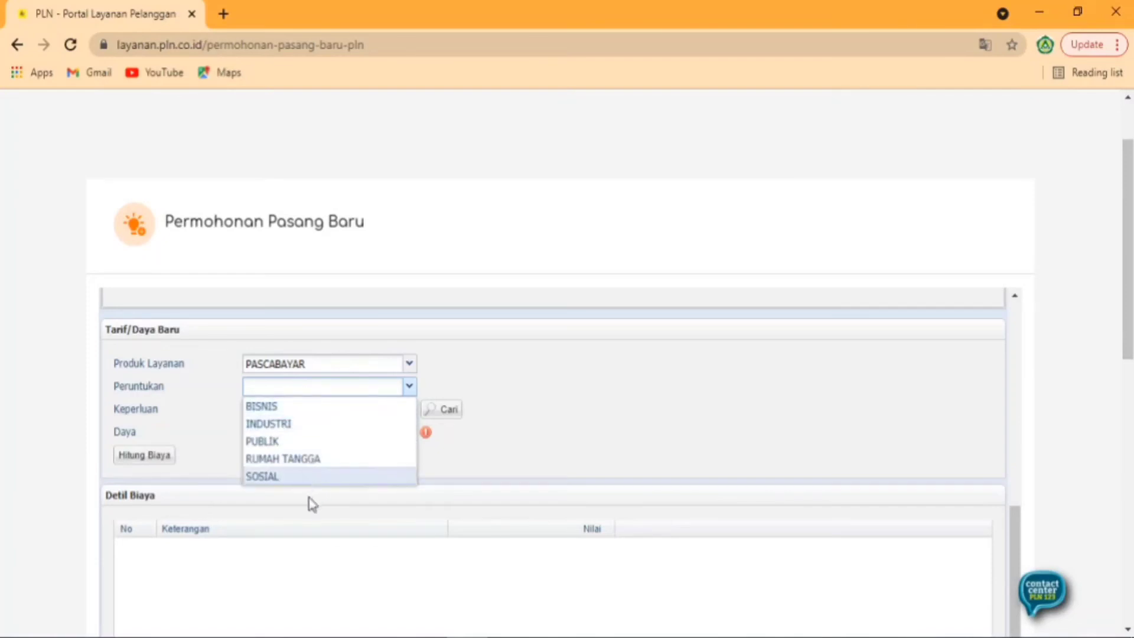
click(313, 464)
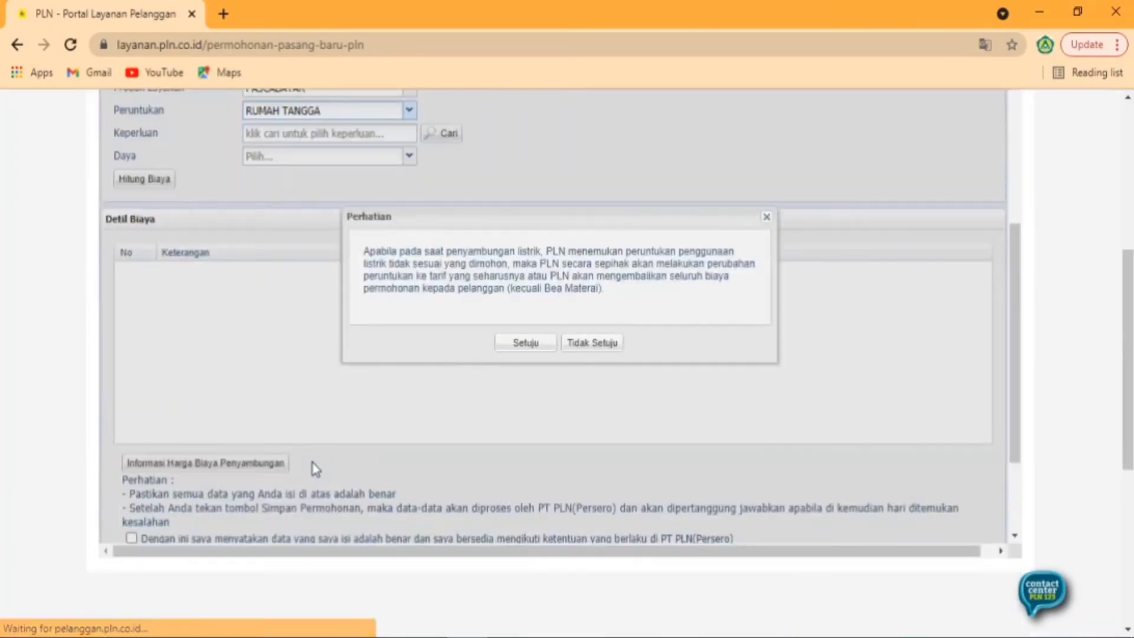
click(519, 344)
scroll(515, 371, up, 1)
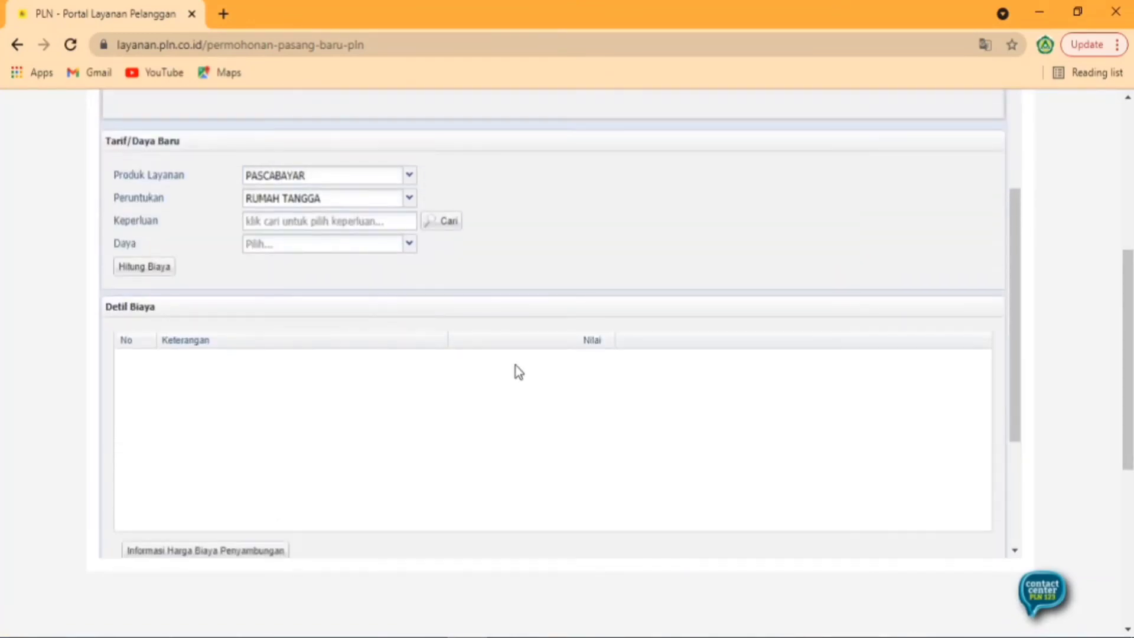
click(368, 227)
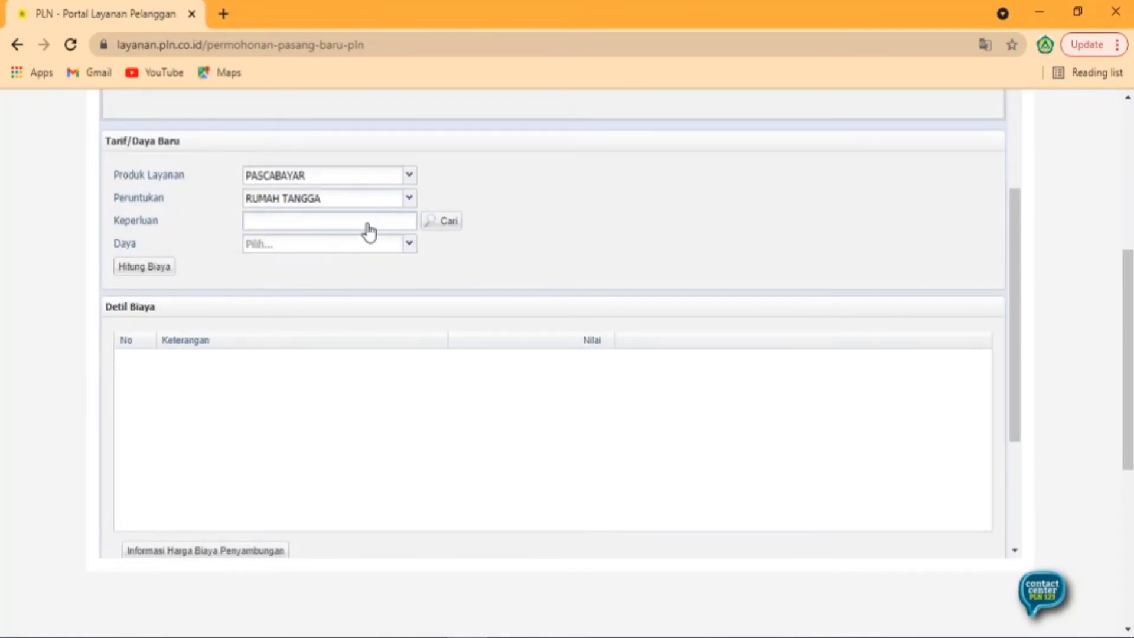
- Look up Keperluan options and pick Z0253 RUMAH PRIBADI from the grid
click(434, 228)
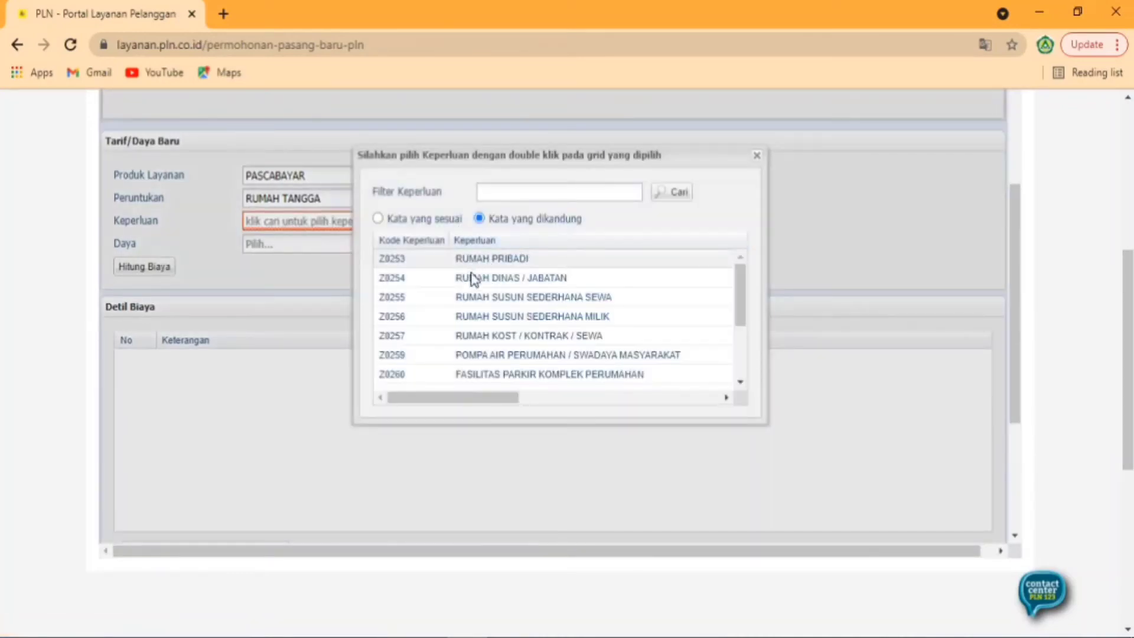
double_click(517, 260)
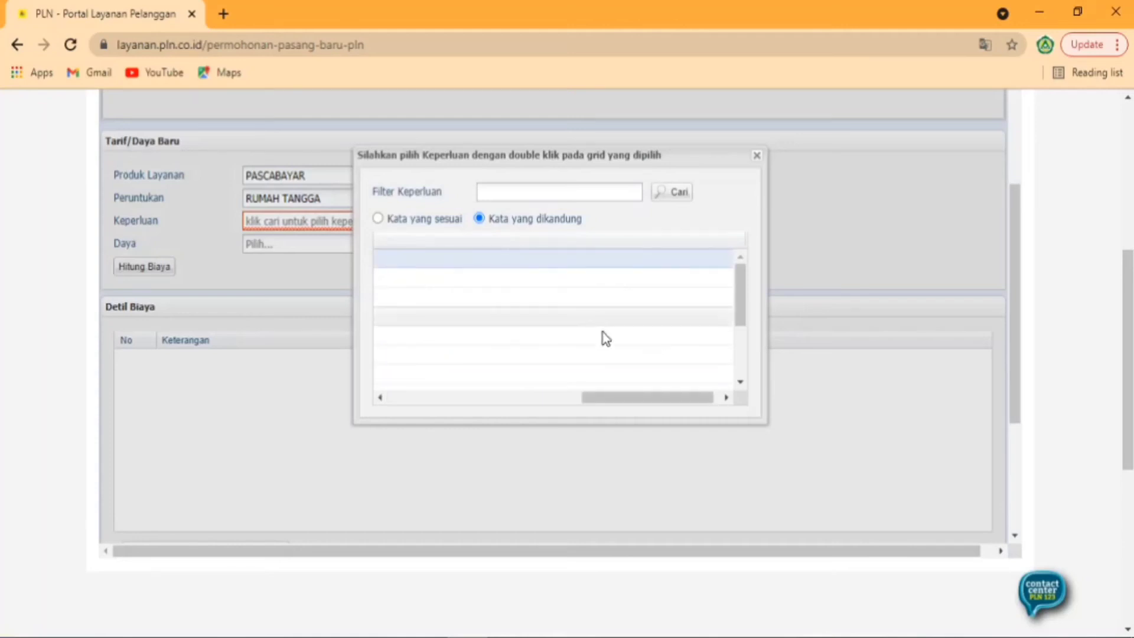
scroll(636, 451, up, 3)
scroll(640, 426, down, 3)
drag(645, 397, 436, 391)
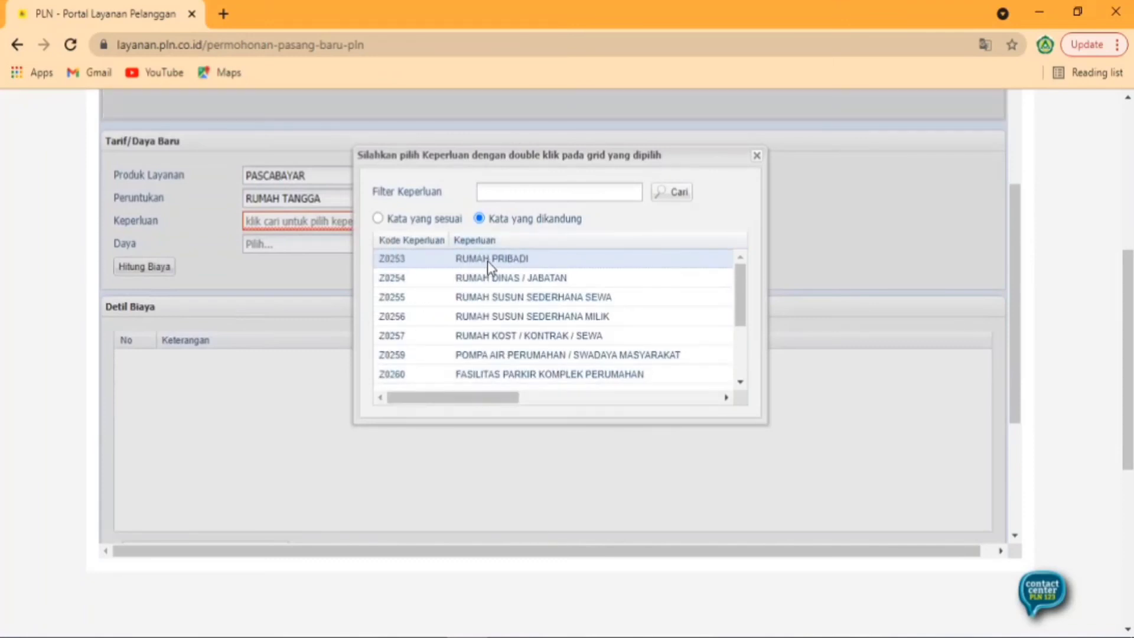
double_click(488, 260)
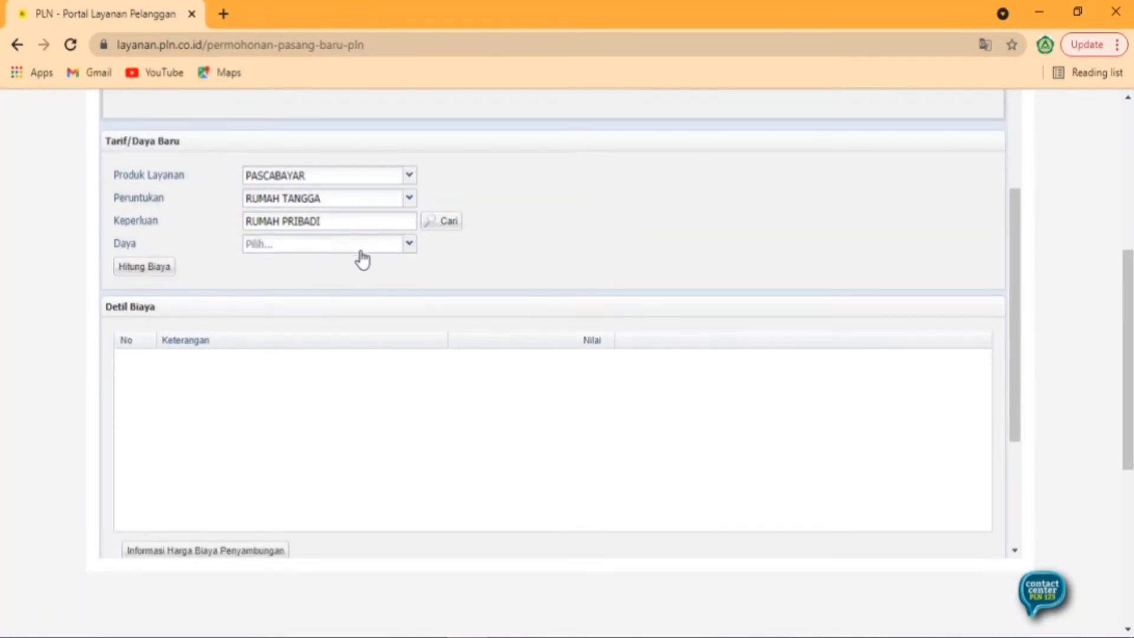
- Open the Daya dropdown to see the available power levels
click(384, 255)
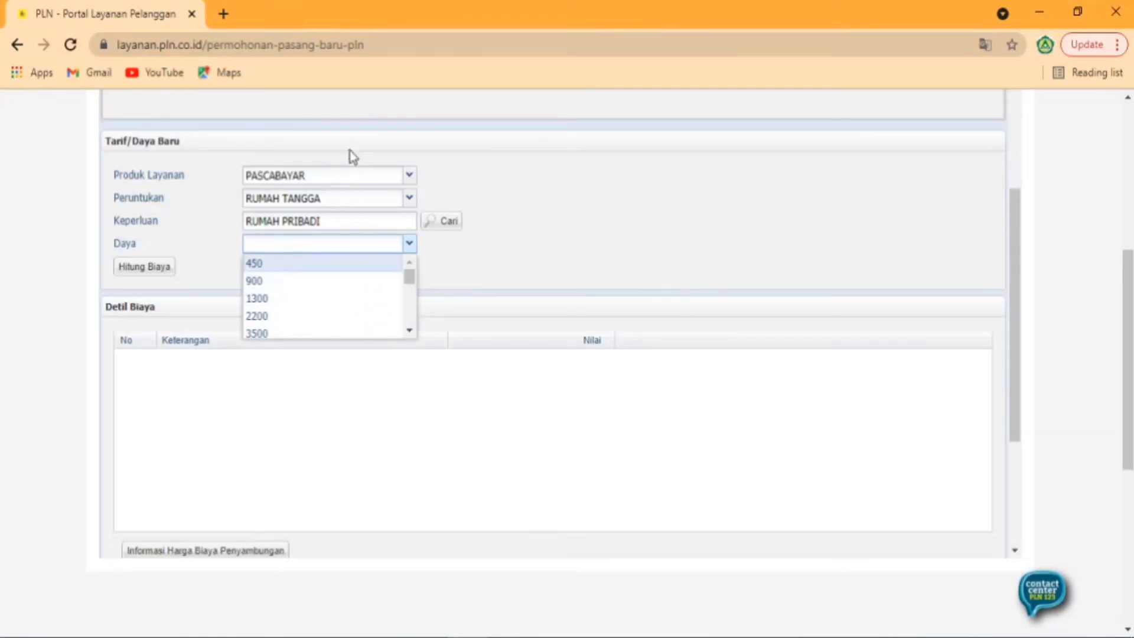
- Choose 900 VA as the connection power
click(306, 282)
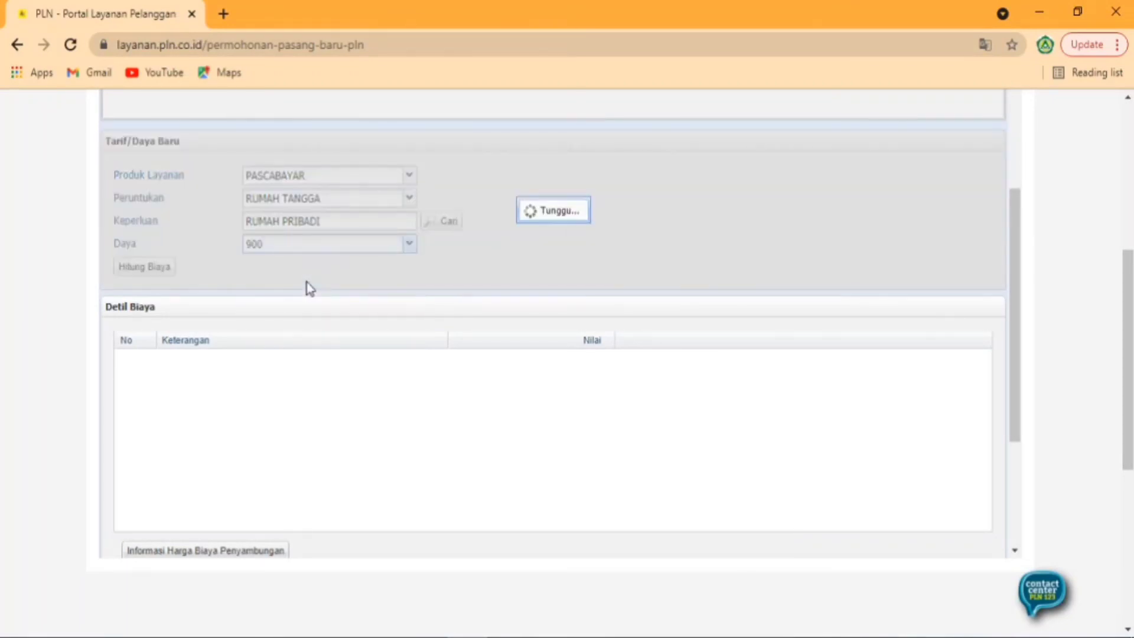